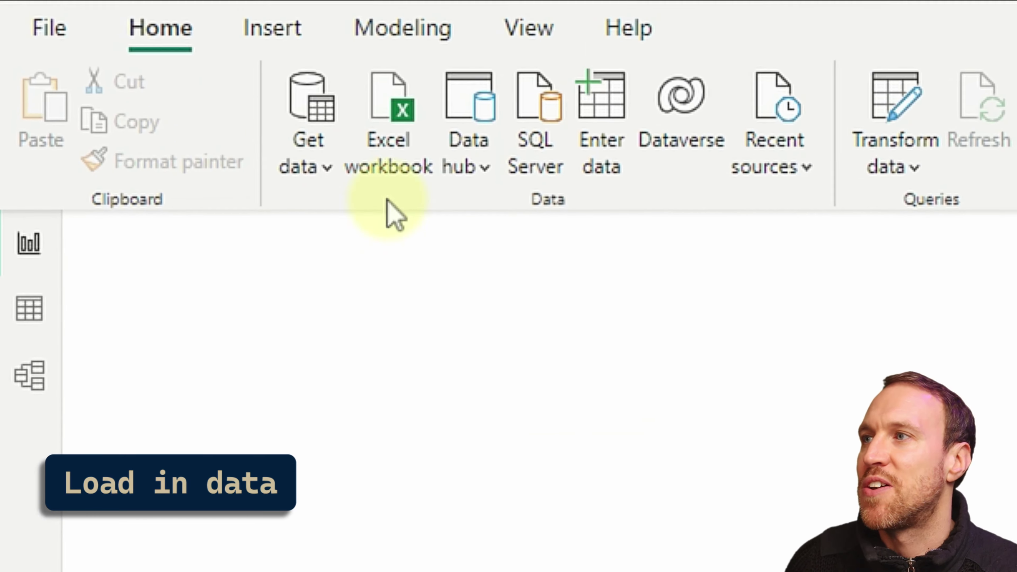
- Connect to the Excel workbook Oscar Actors winners and age.xlsx and select the Best Actor and Best Actor (2010s) sheets for import
{"action": "left_click", "coordinate": [305, 165]}
{"action": "left_click", "coordinate": [403, 289]}
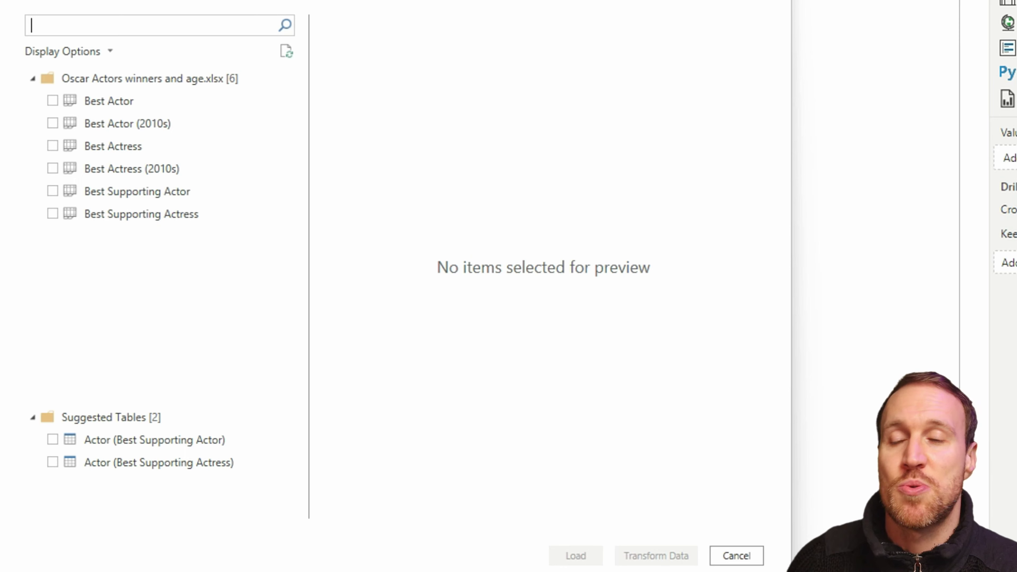
{"action": "left_click", "coordinate": [110, 102]}
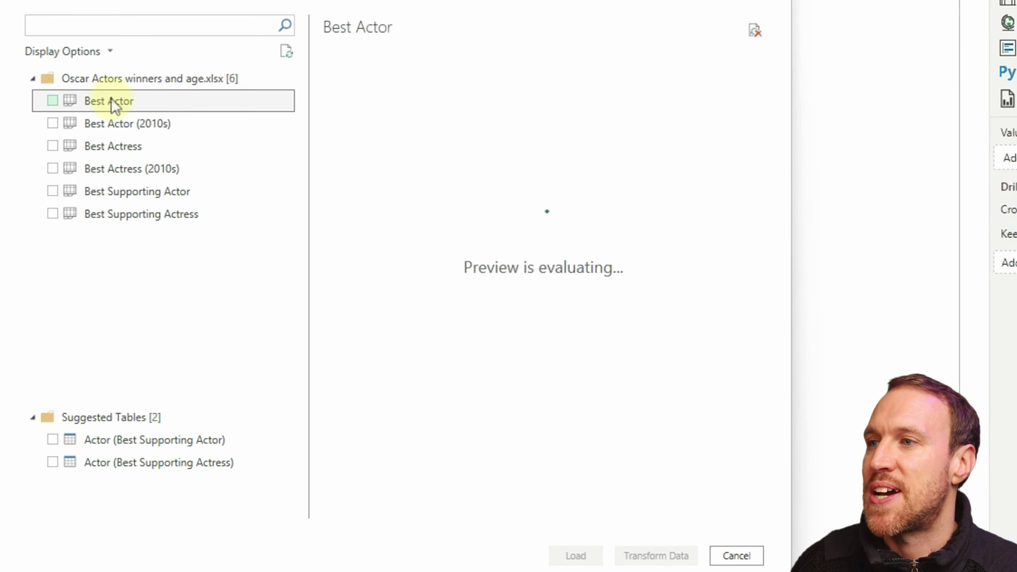
{"action": "left_click", "coordinate": [52, 100]}
{"action": "left_click", "coordinate": [53, 123]}
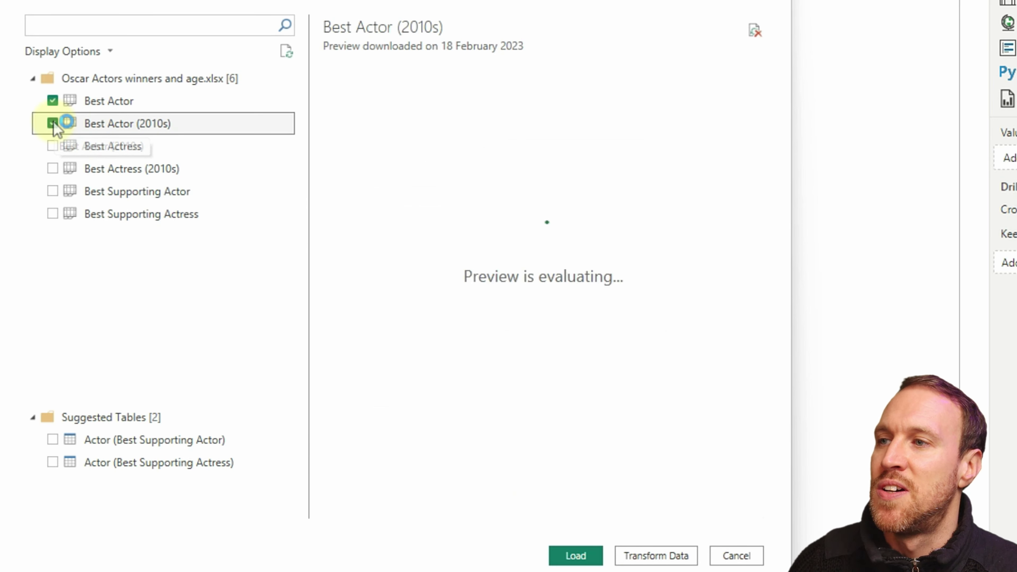
- Preview the Best Actor and Best Actor (2010s) sheets and bring both into the query editor for transformation
{"action": "left_click", "coordinate": [94, 100]}
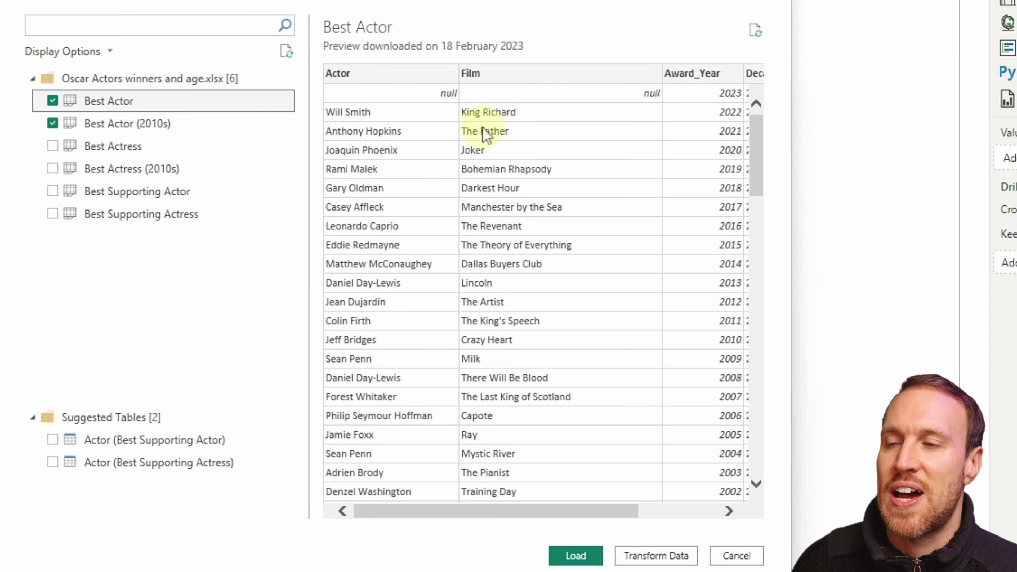
{"action": "left_click", "coordinate": [96, 127]}
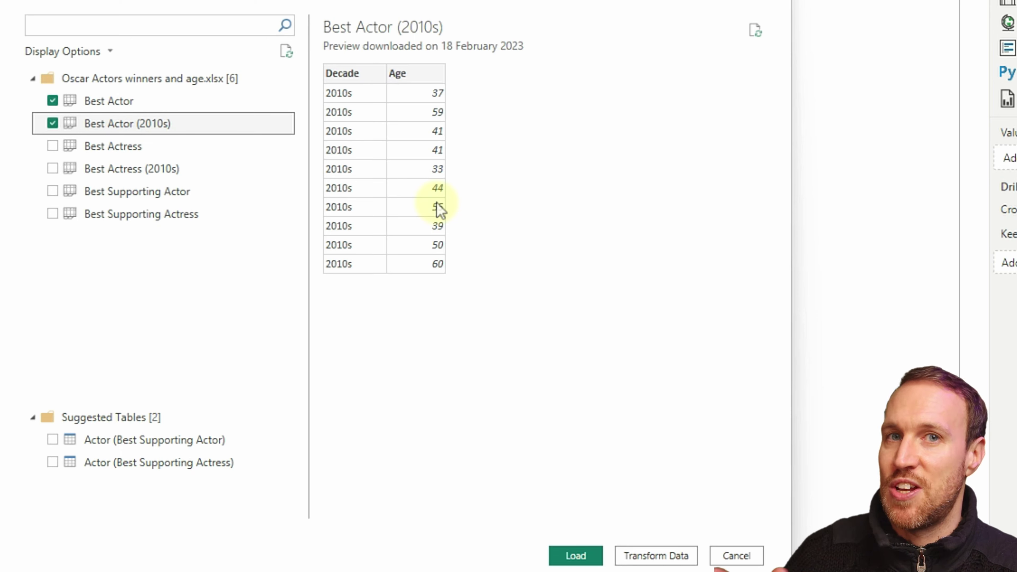
{"action": "left_click", "coordinate": [676, 557]}
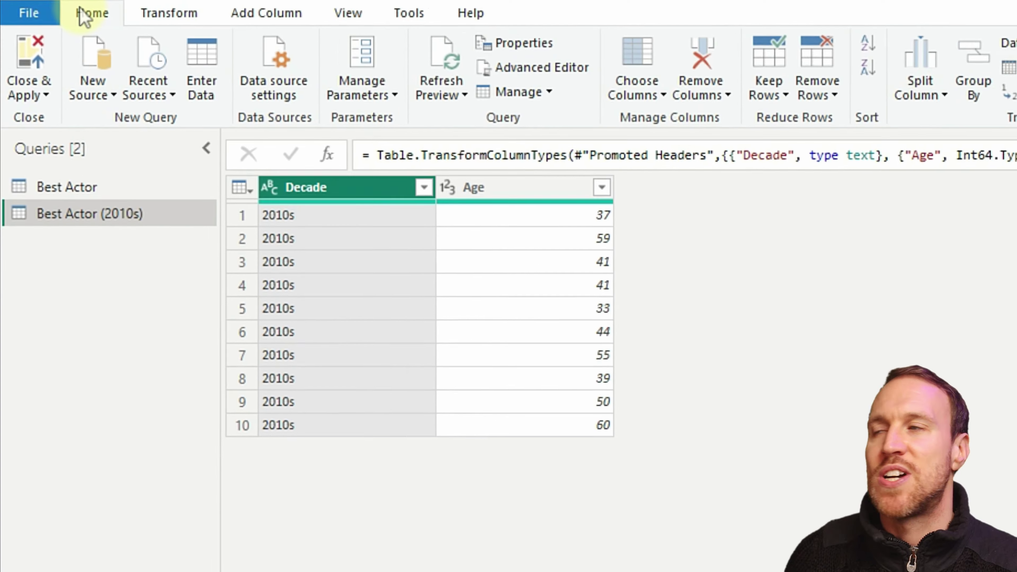
- Add an index column starting from 1 to the Best Actor (2010s) query and apply the changes to the report
{"action": "left_click", "coordinate": [260, 14]}
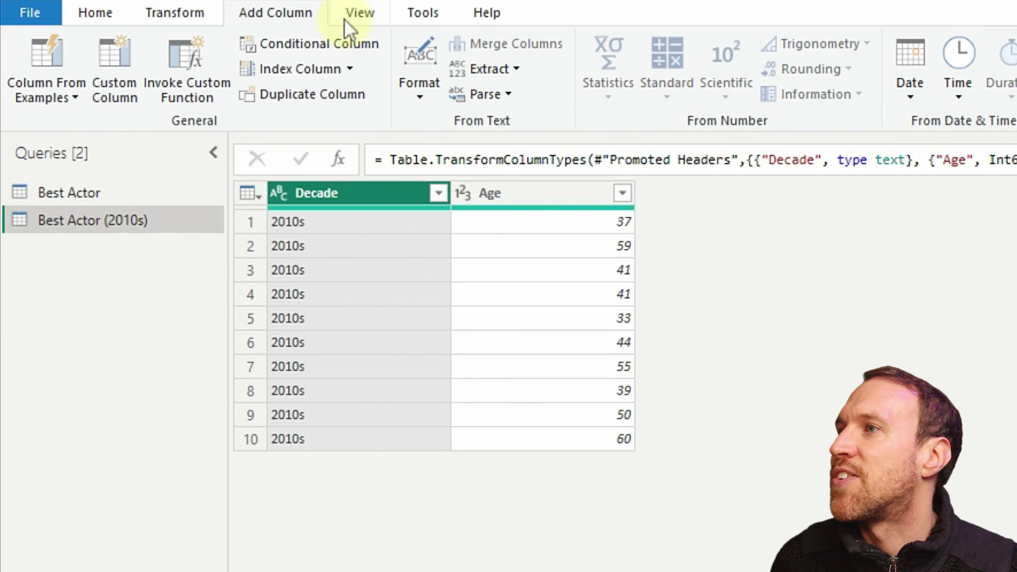
{"action": "left_click", "coordinate": [350, 69]}
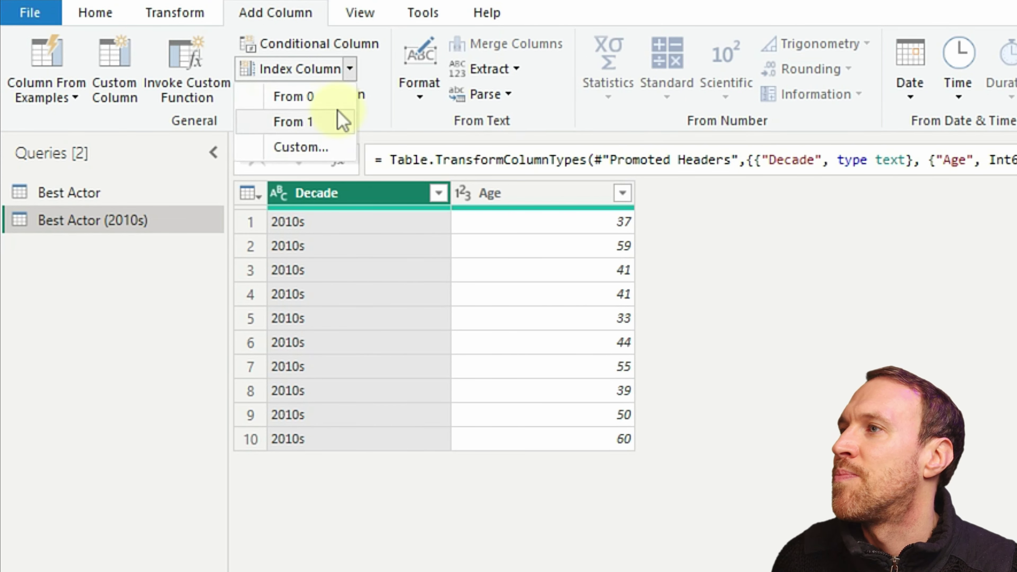
{"action": "left_click", "coordinate": [320, 122]}
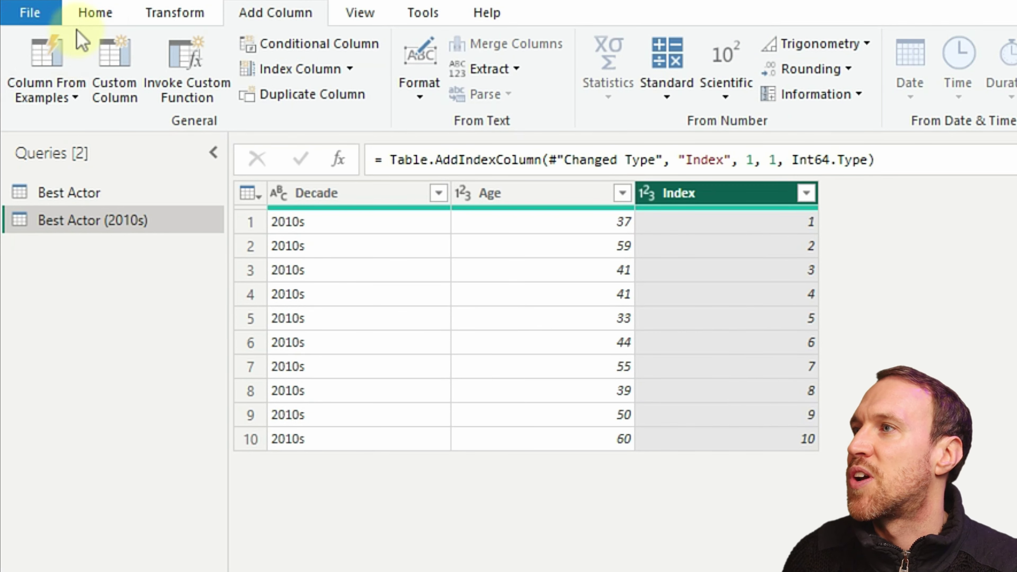
{"action": "left_click", "coordinate": [93, 13]}
{"action": "left_click", "coordinate": [15, 38]}
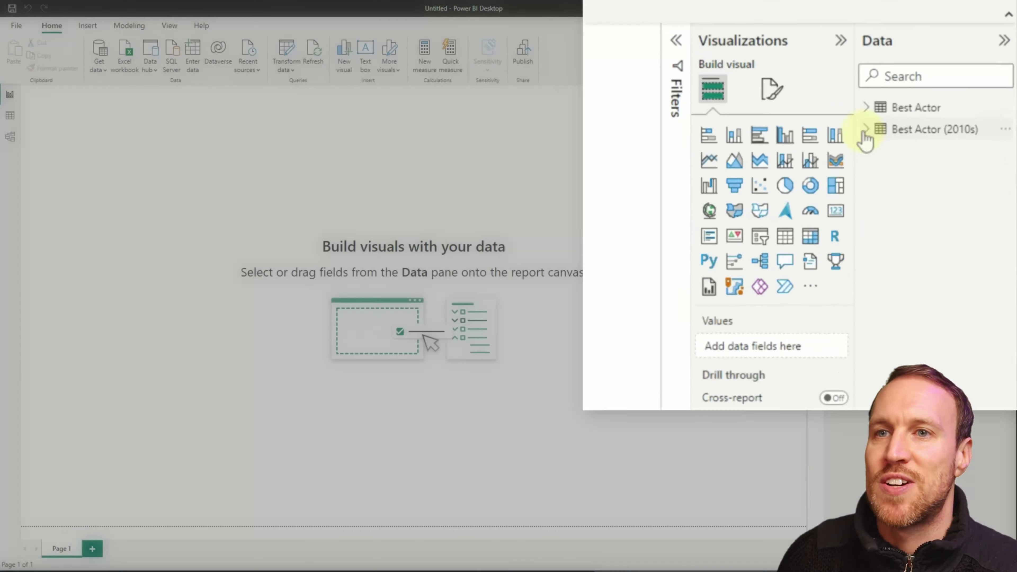
- Build a table visual with Decade and Age from Best Actor (2010s), with Age set to Don't summarize
{"action": "left_click", "coordinate": [769, 103]}
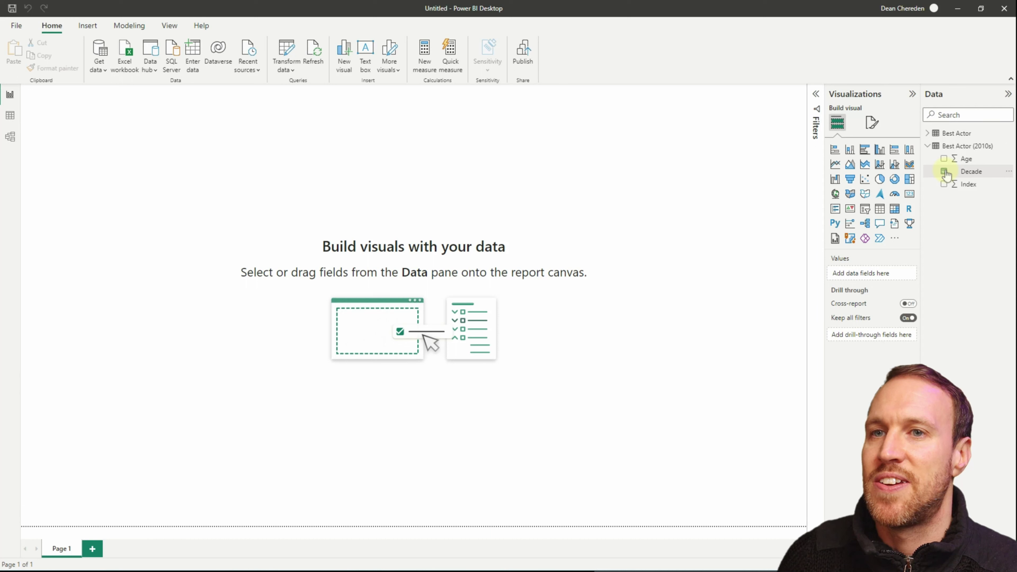
{"action": "left_click", "coordinate": [944, 172]}
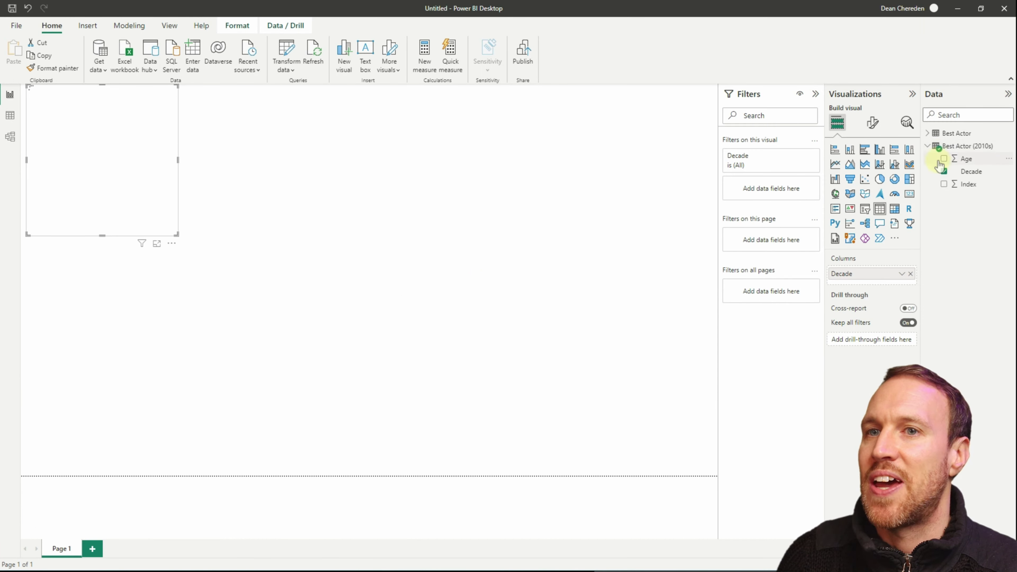
{"action": "left_click", "coordinate": [944, 159]}
{"action": "left_click", "coordinate": [1008, 160]}
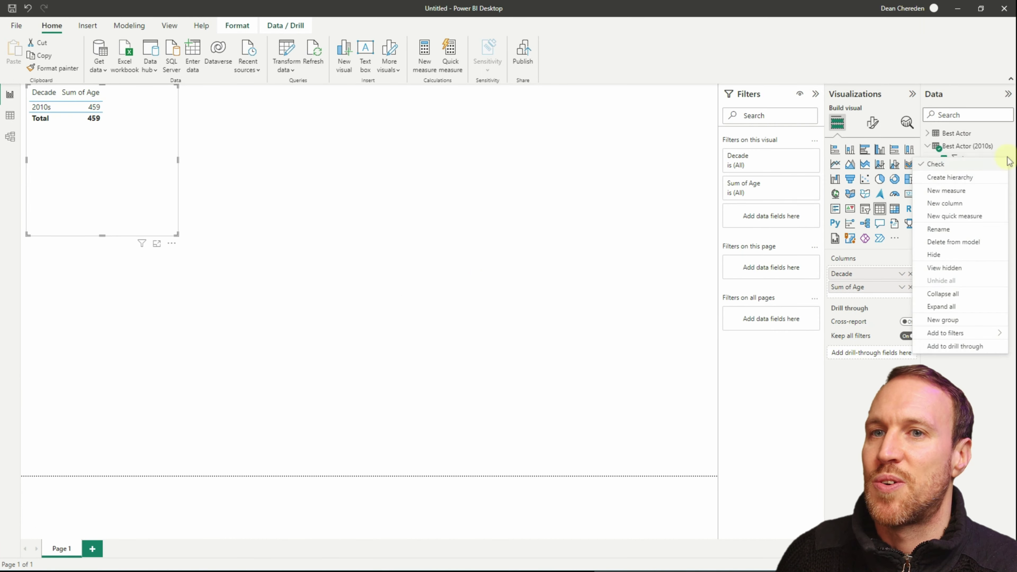
{"action": "left_click", "coordinate": [901, 287]}
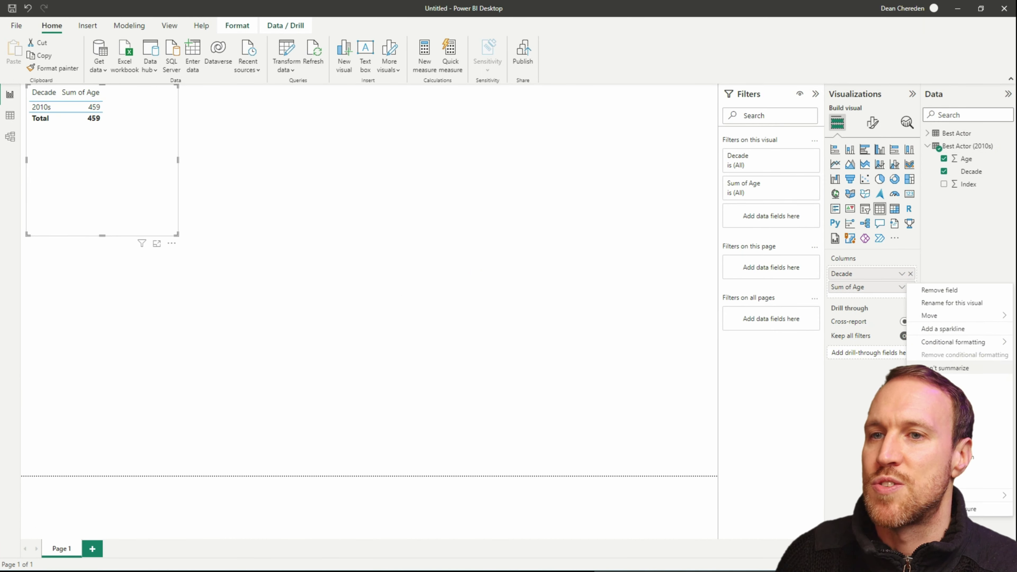
{"action": "left_click", "coordinate": [937, 325]}
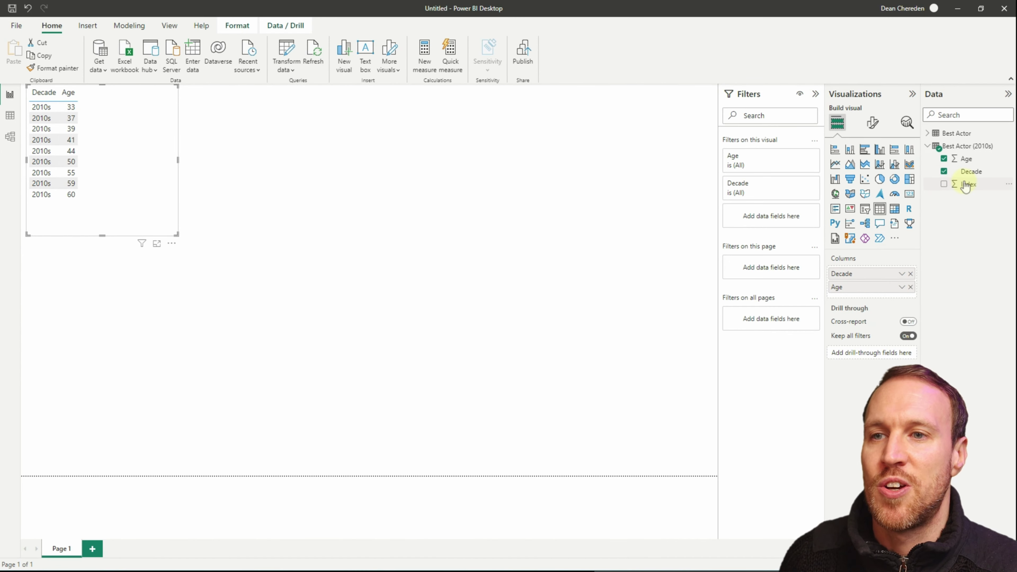
- Add Index as the table's first column without summarization and sort the table by Age in descending order
{"action": "left_click_drag", "start_coordinate": [966, 186], "coordinate": [907, 279]}
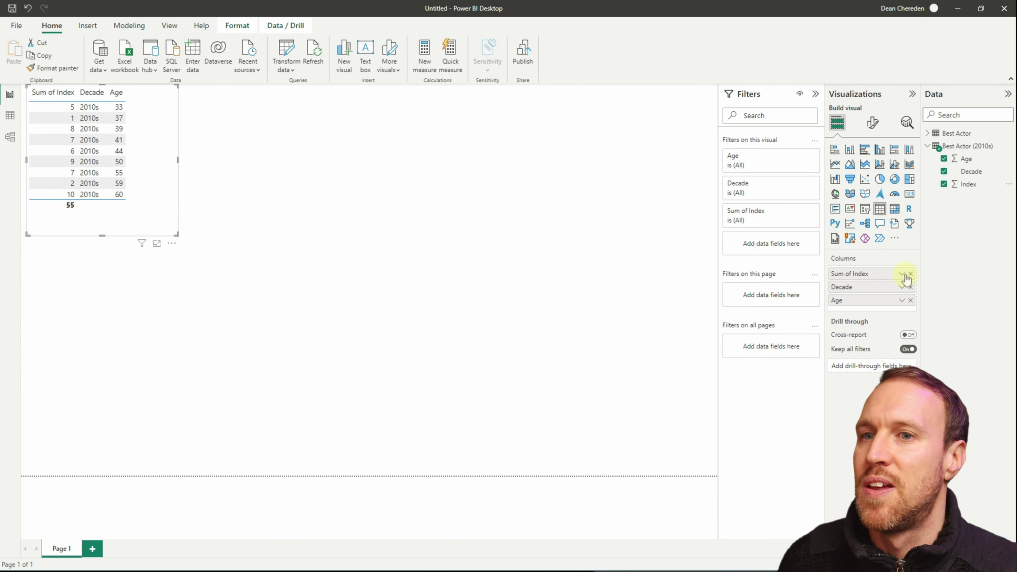
{"action": "left_click", "coordinate": [902, 274]}
{"action": "left_click", "coordinate": [933, 316]}
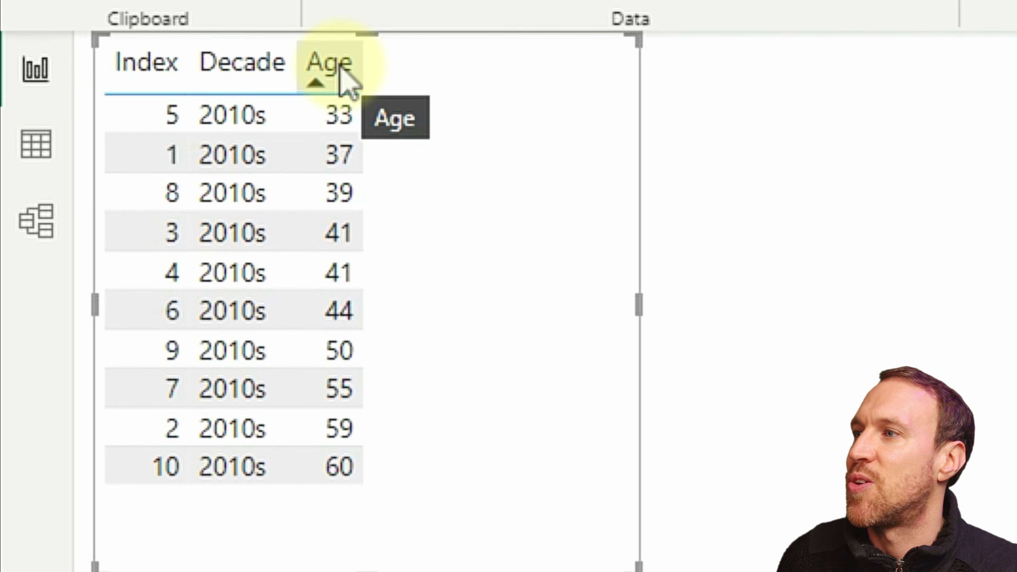
{"action": "left_click", "coordinate": [341, 71]}
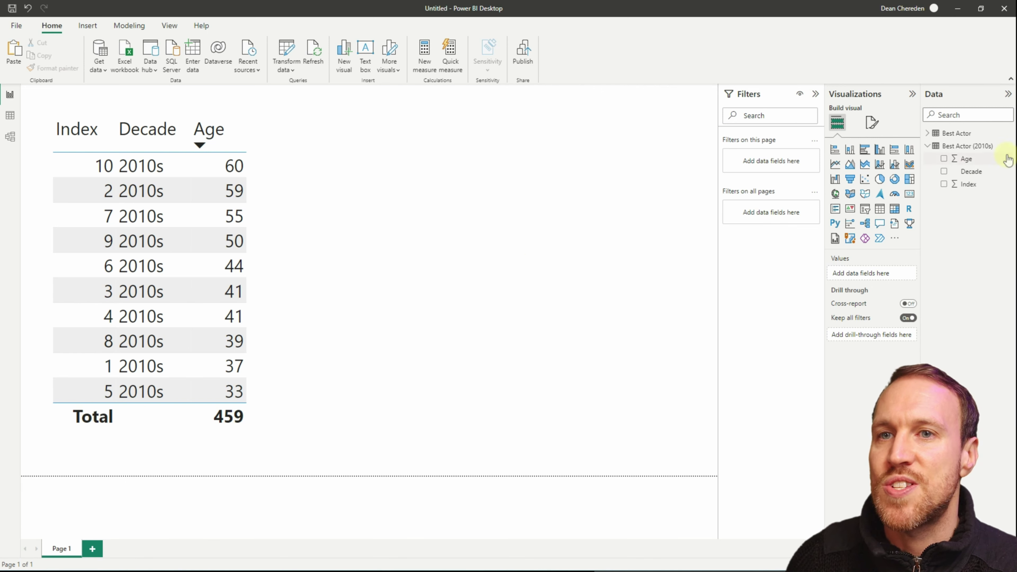
- Create a measure in Best Actor (2010s): MEAN Age (2010s) = AVERAGE('Best Actor (2010s)'[Age])
{"action": "right_click", "coordinate": [1008, 146]}
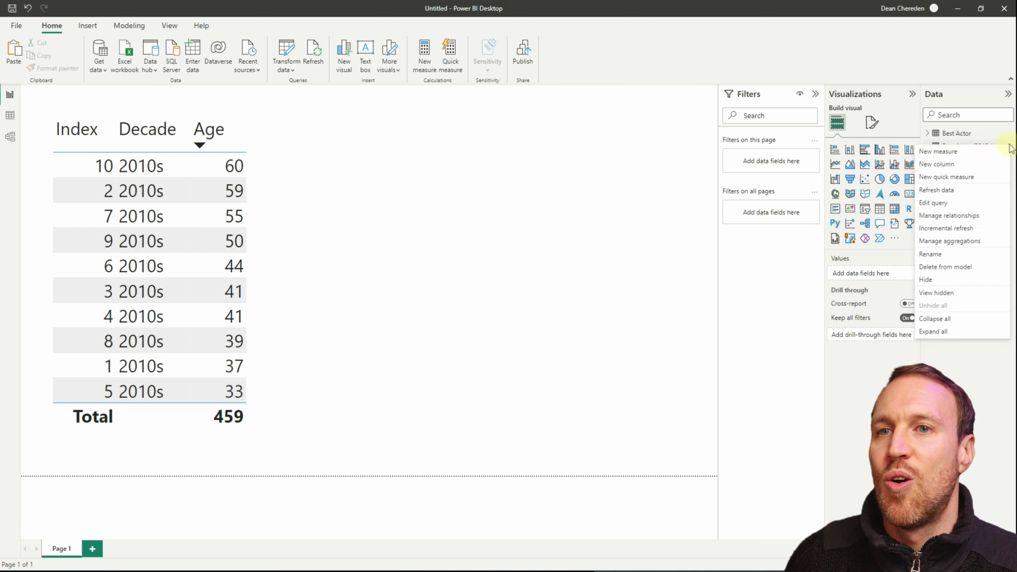
{"action": "left_click", "coordinate": [939, 151]}
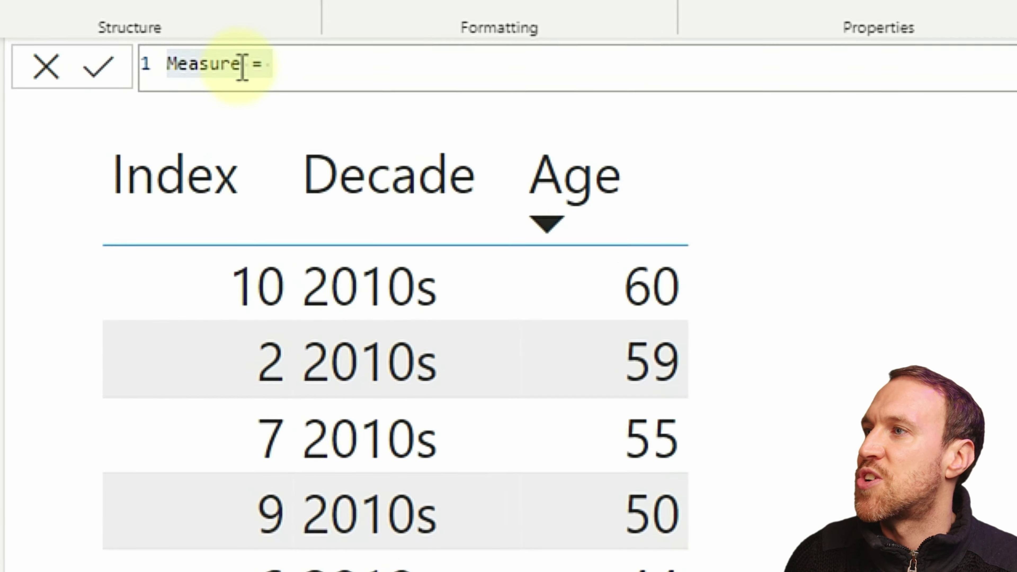
{"action": "double_click", "coordinate": [244, 64]}
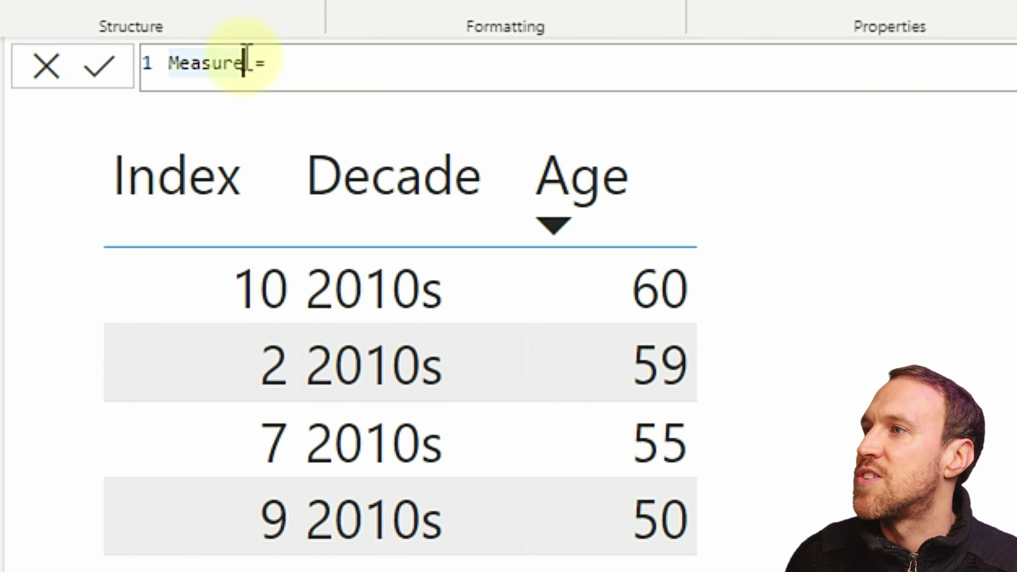
{"action": "type", "text": "MEAN Age (2010s)"}
{"action": "left_click", "coordinate": [465, 62]}
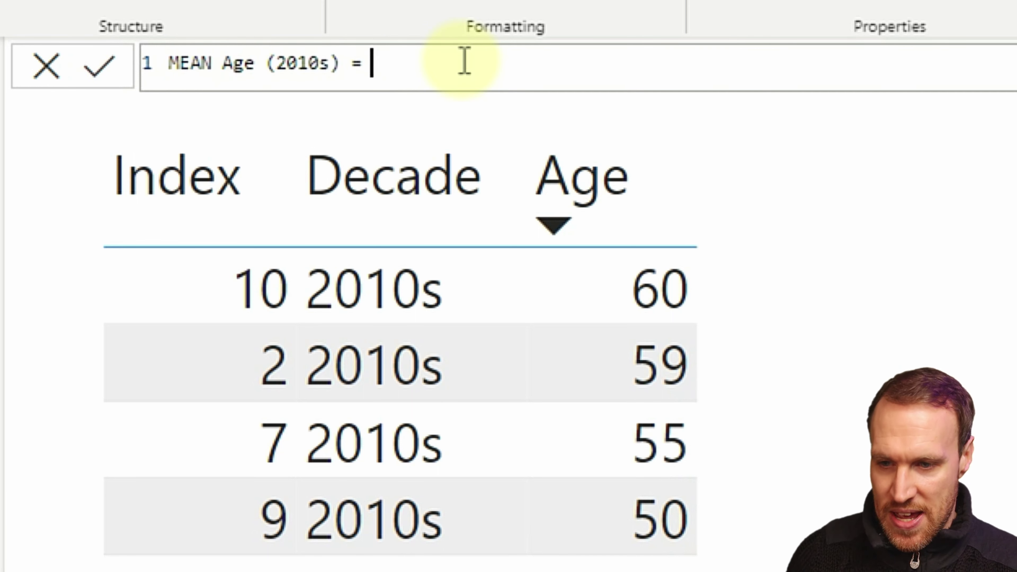
{"action": "type", "text": "AVERAGE("}
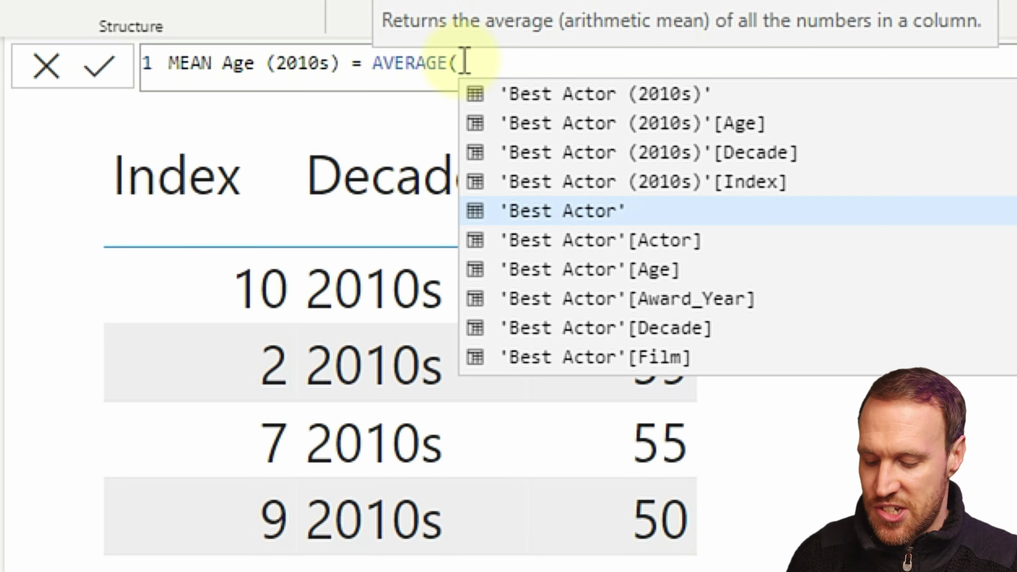
{"action": "type", "text": "age"}
{"action": "key", "text": "Up"}
{"action": "key", "text": "Tab"}
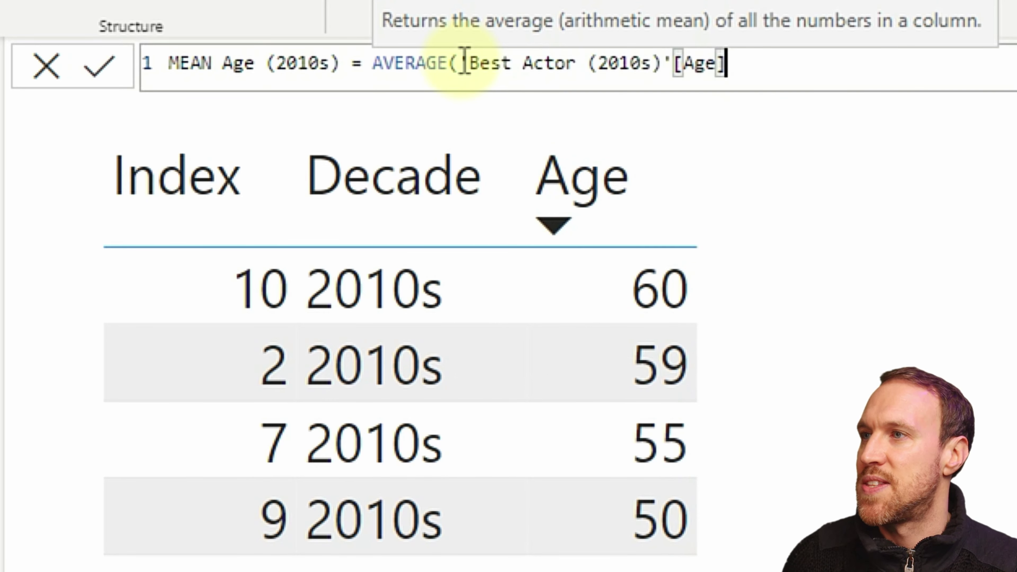
{"action": "type", "text": ")"}
{"action": "key", "text": "Return"}
- Add a card visual showing the MEAN Age (2010s) measure
{"action": "left_click", "coordinate": [948, 138]}
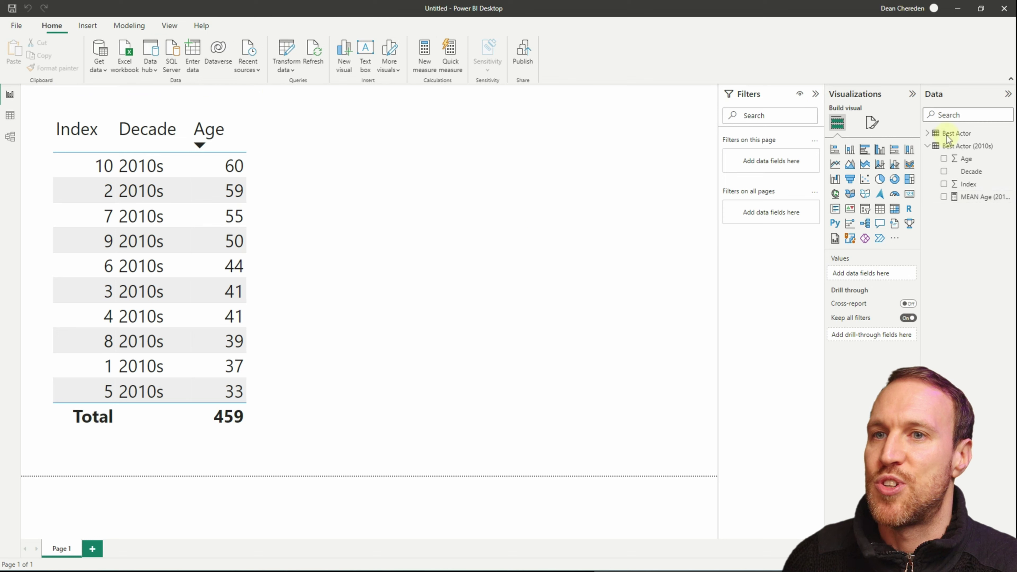
{"action": "left_click", "coordinate": [910, 196]}
{"action": "left_click_drag", "start_coordinate": [969, 203], "coordinate": [864, 274]}
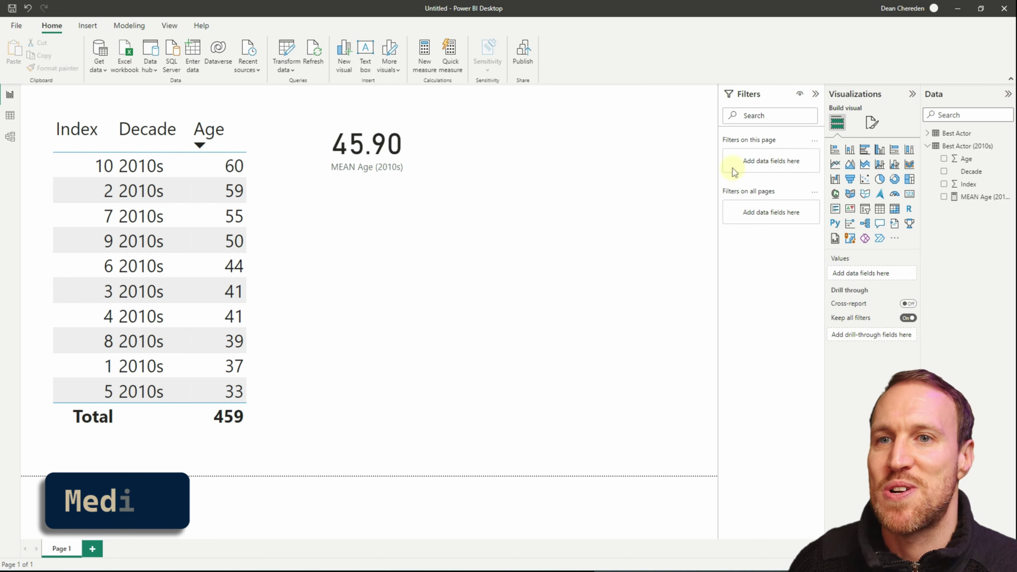
- Create a new measure from a copy of the mean formula, changed to MEDIAN Age (2010s) = MEDIAN('Best Actor (2010s)'[Age])
{"action": "left_click", "coordinate": [981, 197]}
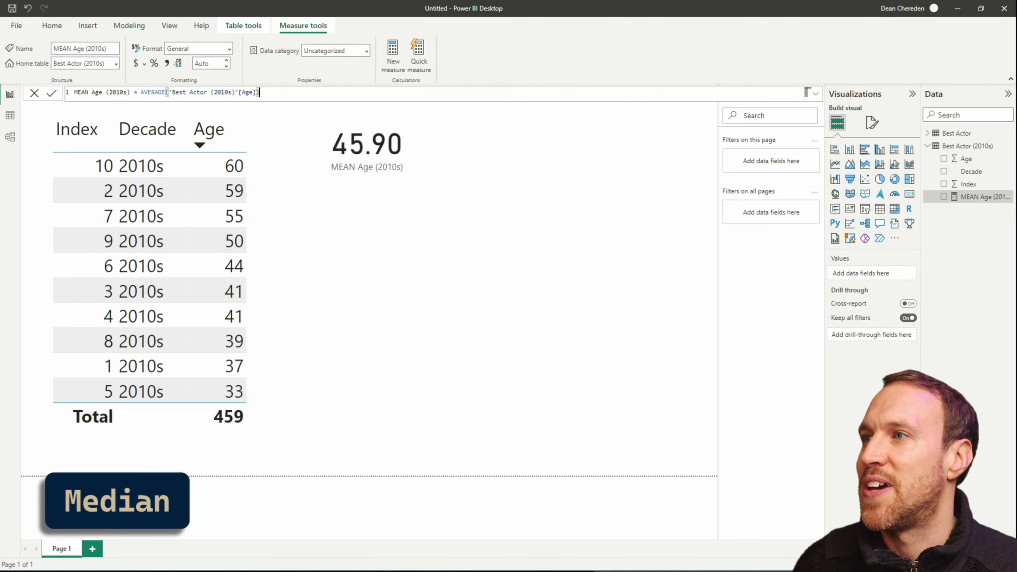
{"action": "triple_click", "coordinate": [281, 89]}
{"action": "right_click", "coordinate": [961, 146]}
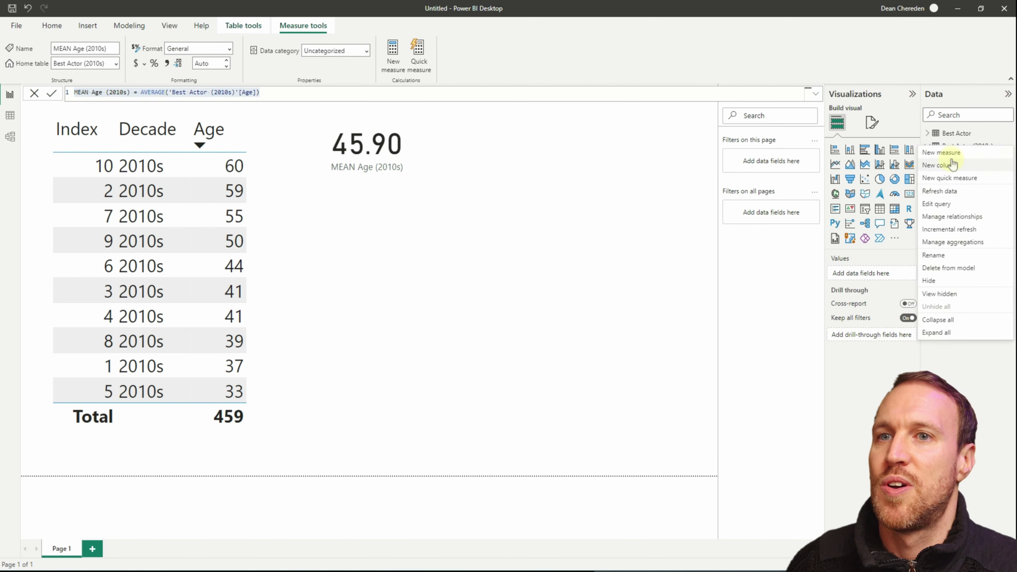
{"action": "left_click", "coordinate": [112, 92]}
{"action": "left_click_drag", "start_coordinate": [89, 92], "coordinate": [83, 92]}
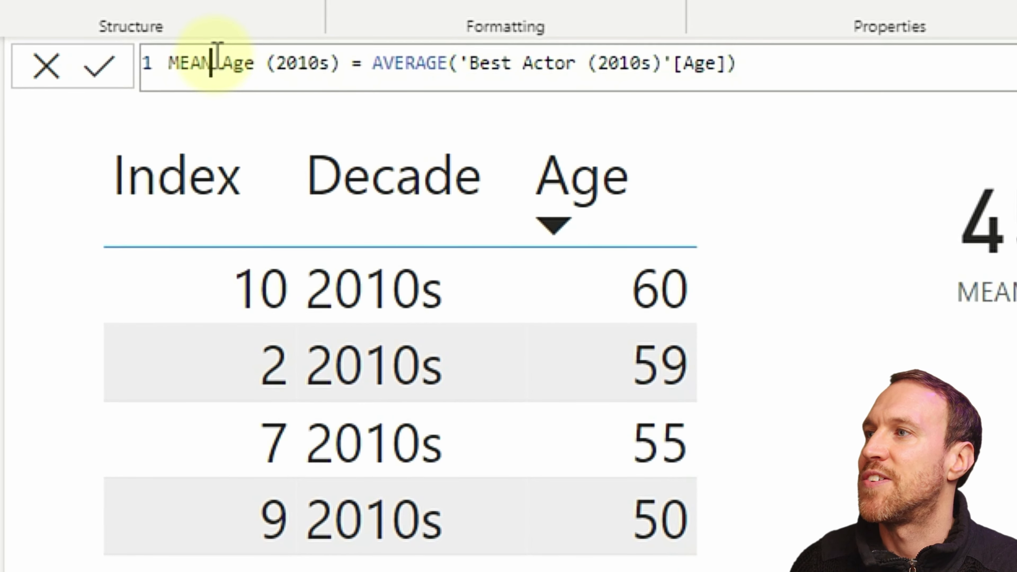
{"action": "type", "text": "DIAN"}
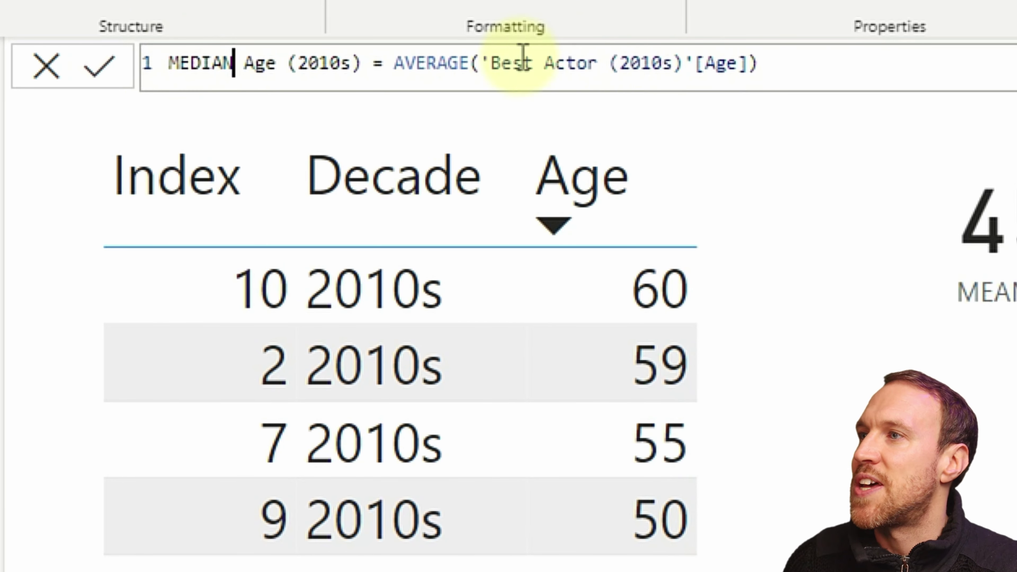
{"action": "left_click", "coordinate": [469, 63]}
{"action": "left_click_drag", "start_coordinate": [470, 63], "coordinate": [394, 62]}
{"action": "type", "text": "MED"}
{"action": "key", "text": "Tab"}
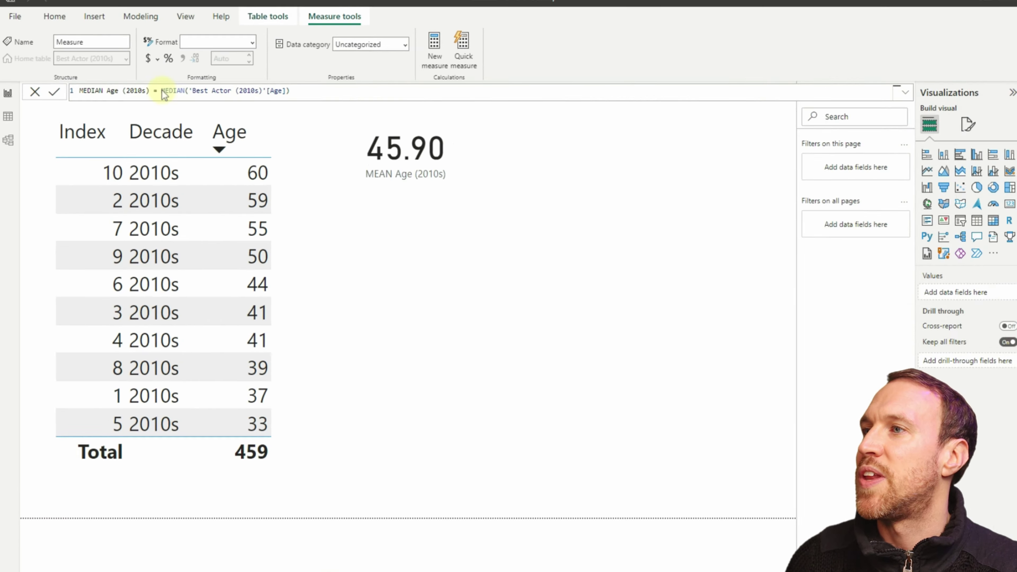
- Duplicate the mean card, place the copy beside it to the right, and make it show the MEDIAN Age (2010s) measure
{"action": "left_click", "coordinate": [417, 145]}
{"action": "key", "text": "ctrl+c"}
{"action": "key", "text": "ctrl+v"}
{"action": "left_click_drag", "start_coordinate": [386, 170], "coordinate": [548, 166]}
{"action": "left_click_drag", "start_coordinate": [977, 209], "coordinate": [883, 276]}
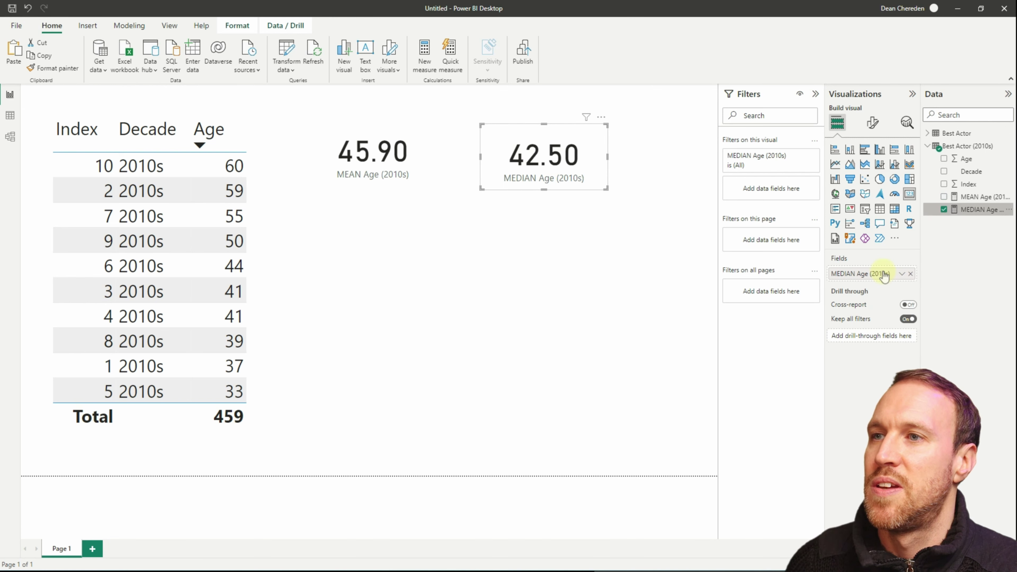
{"action": "left_click", "coordinate": [545, 165]}
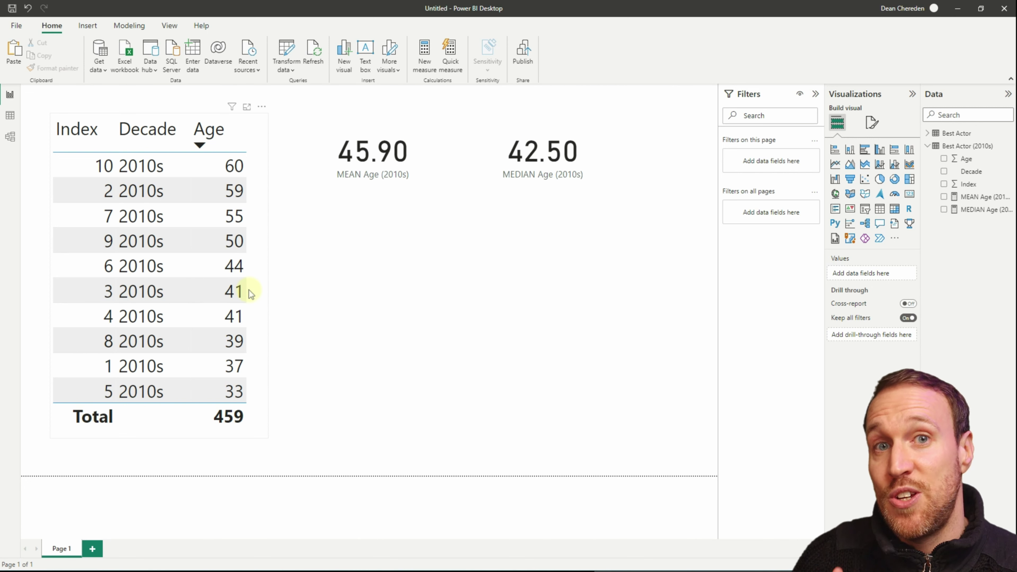
- Create the measure MODE Age (2010s) by pasting the MAXX and TOPN formula that ranks Best Actor (2010s) ages by frequency
{"action": "left_click", "coordinate": [424, 54]}
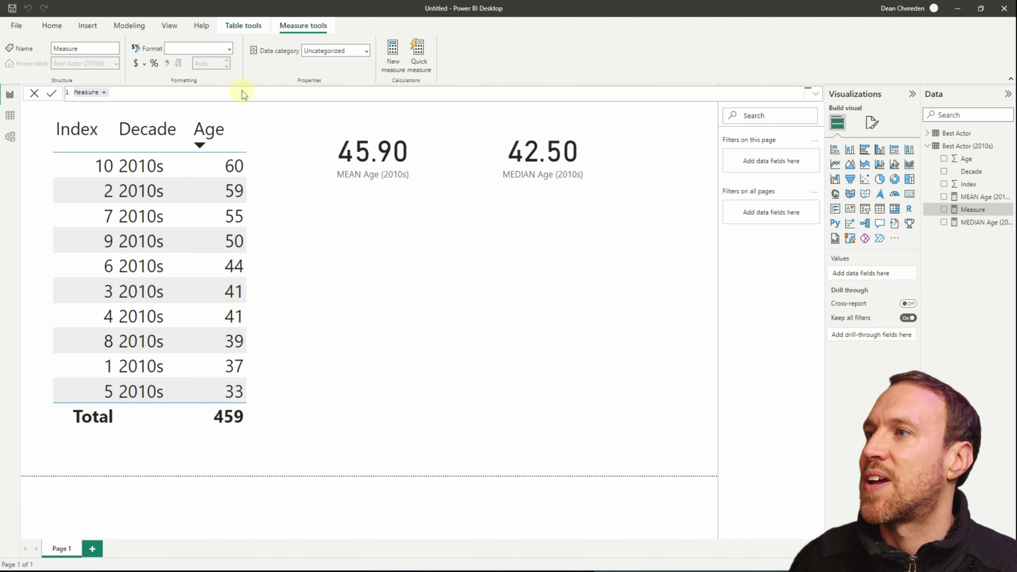
{"action": "key", "text": "ctrl+v"}
{"action": "key", "text": "Return"}
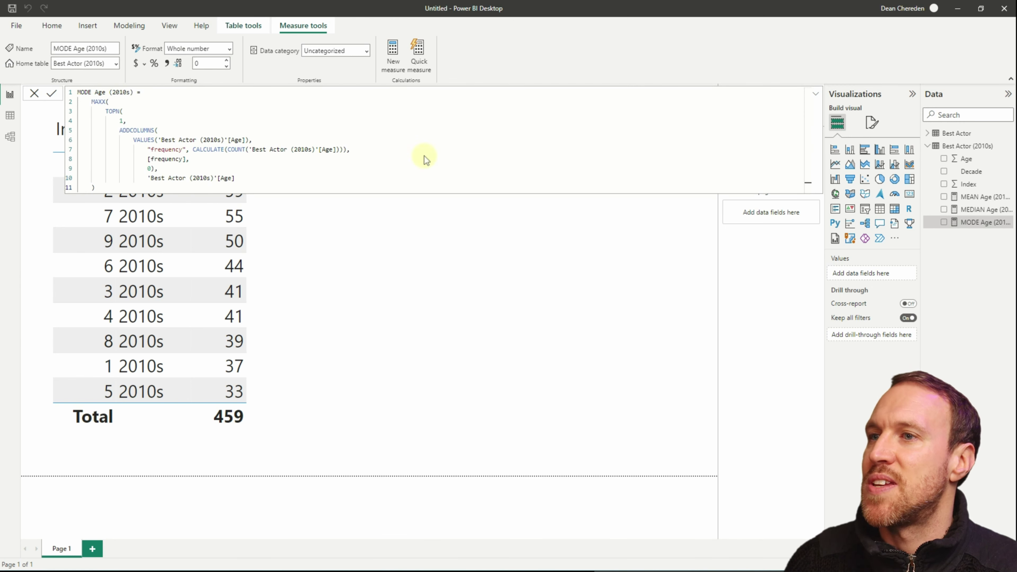
- Commit the mode measure, duplicate the median card below the two existing cards, and make the copy show MODE Age (2010s)
{"action": "left_click", "coordinate": [592, 281]}
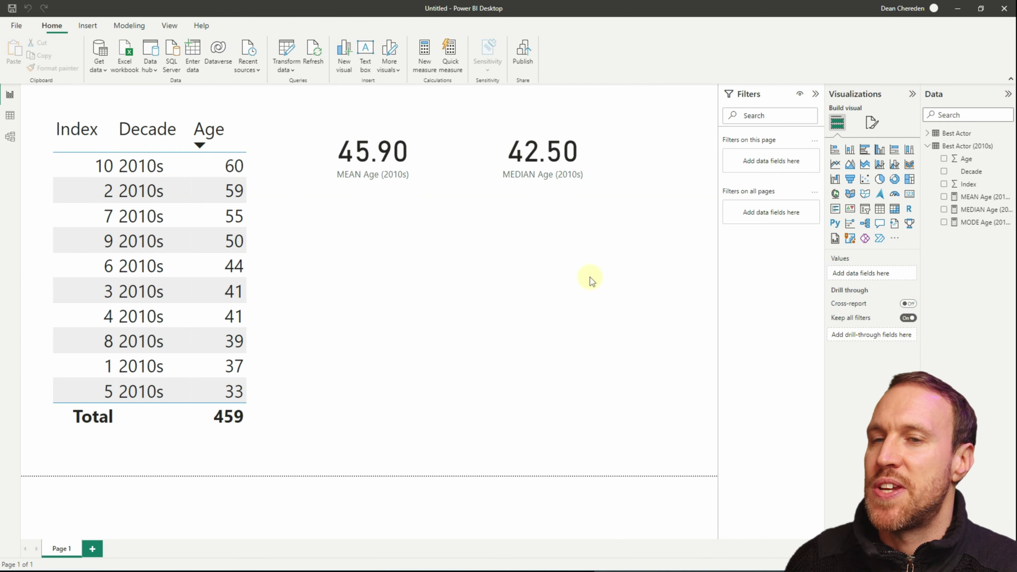
{"action": "left_click", "coordinate": [581, 160]}
{"action": "left_click_drag", "start_coordinate": [566, 179], "coordinate": [464, 268]}
{"action": "left_click", "coordinate": [943, 222]}
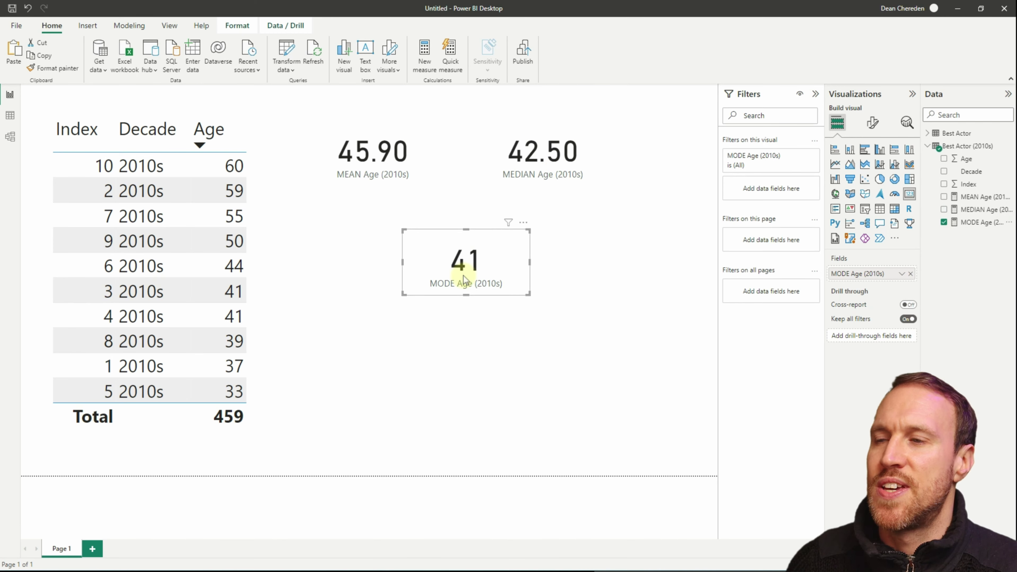
- Create a calculated table named ADDCOLUMNS from the ADDCOLUMNS part of the MODE Age (2010s) formula and view its rows
{"action": "left_click", "coordinate": [960, 222]}
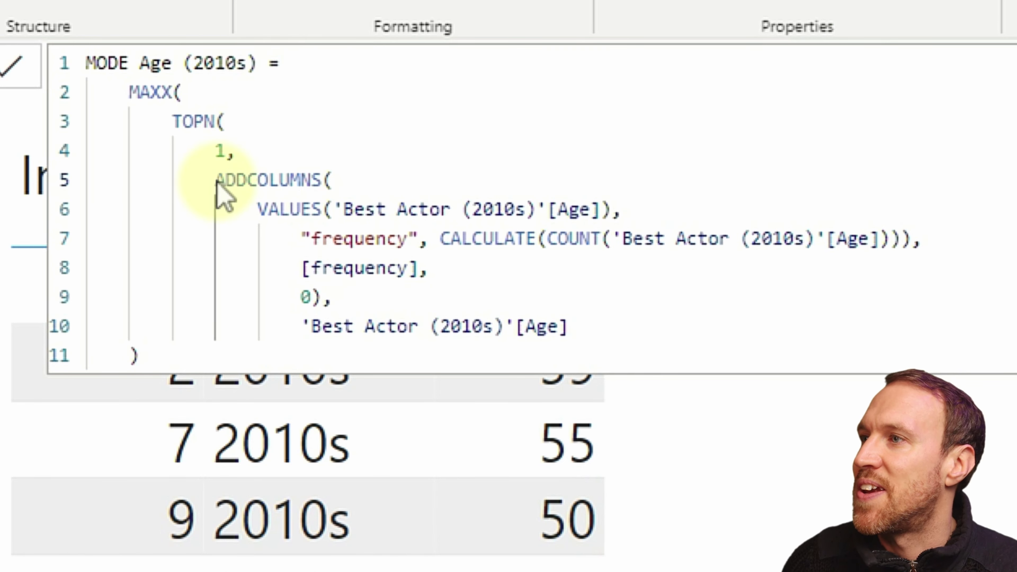
{"action": "left_click_drag", "start_coordinate": [215, 180], "coordinate": [915, 227]}
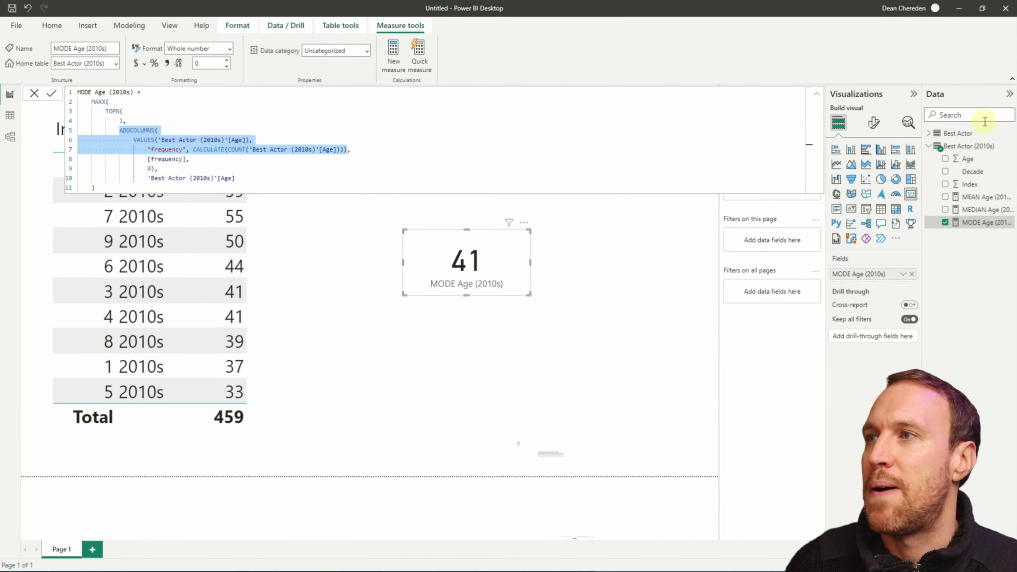
{"action": "left_click", "coordinate": [132, 24]}
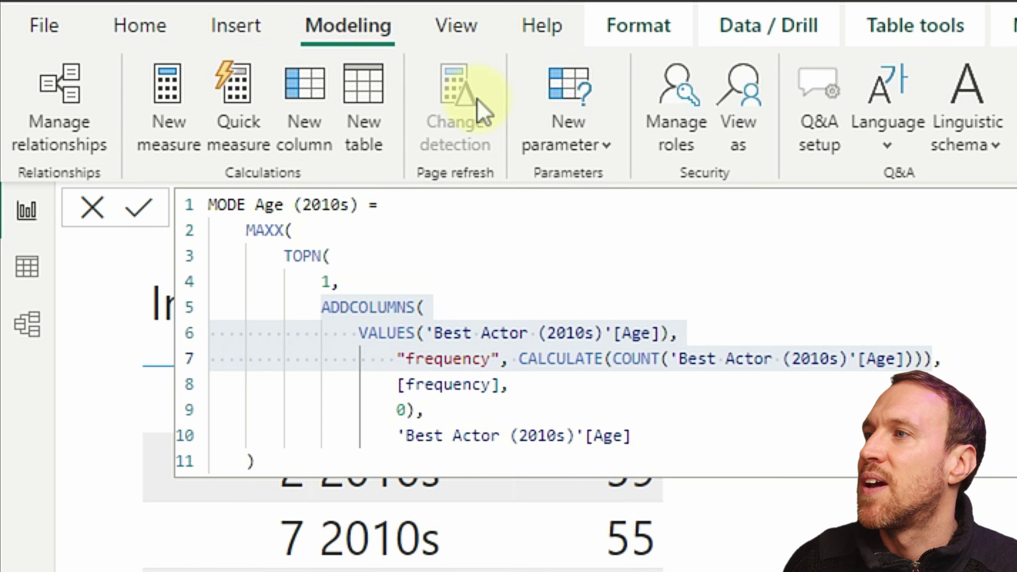
{"action": "left_click", "coordinate": [362, 92]}
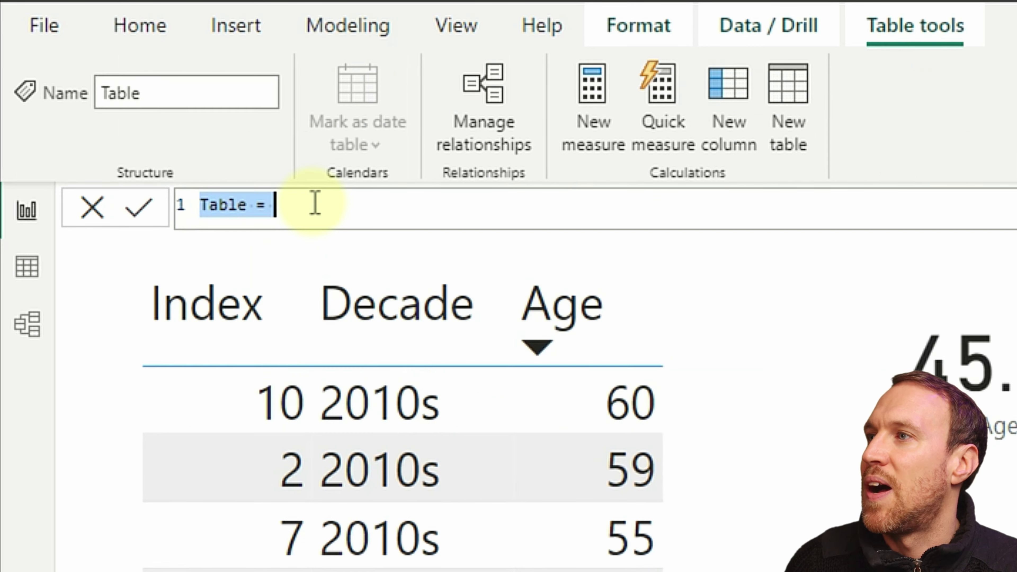
{"action": "key", "text": "ctrl+v"}
{"action": "left_click_drag", "start_coordinate": [246, 205], "coordinate": [170, 204]}
{"action": "type", "text": "ADDCOLUMNS"}
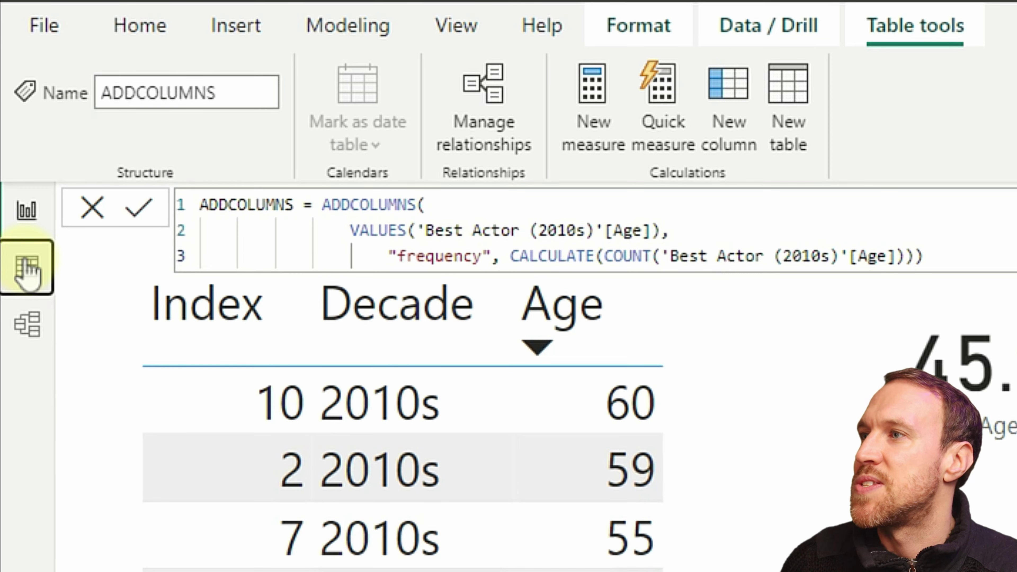
{"action": "left_click", "coordinate": [27, 266]}
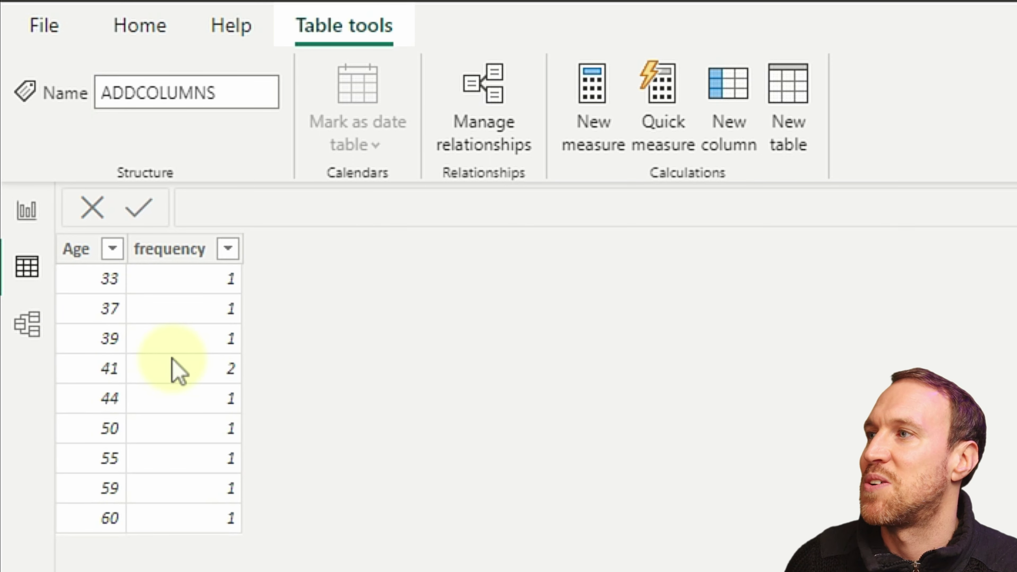
- Create a calculated table named TOPN from the TOPN part of the MODE Age (2010s) formula and view its rows
{"action": "left_click", "coordinate": [27, 213]}
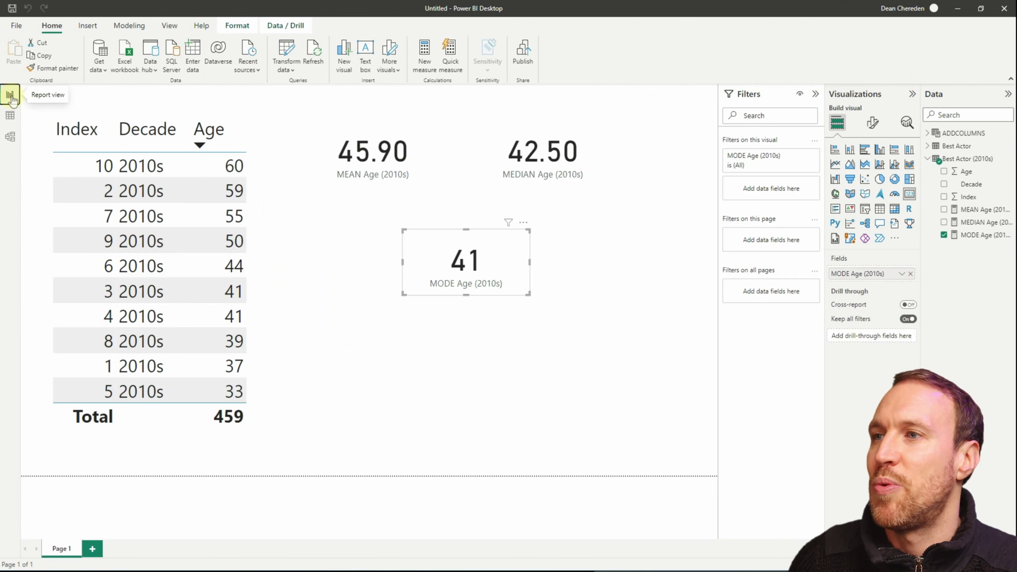
{"action": "left_click", "coordinate": [981, 235]}
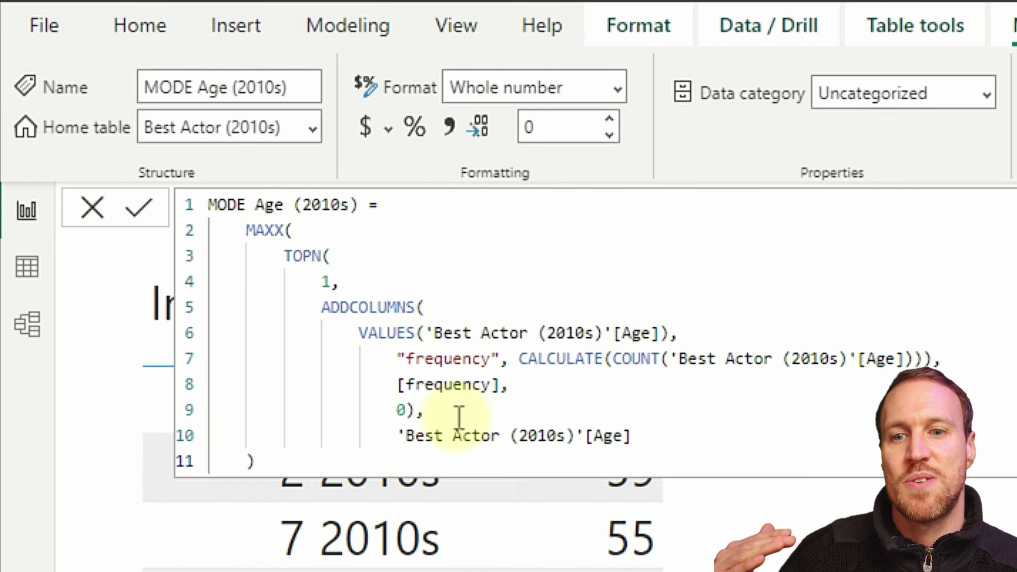
{"action": "left_click", "coordinate": [287, 256]}
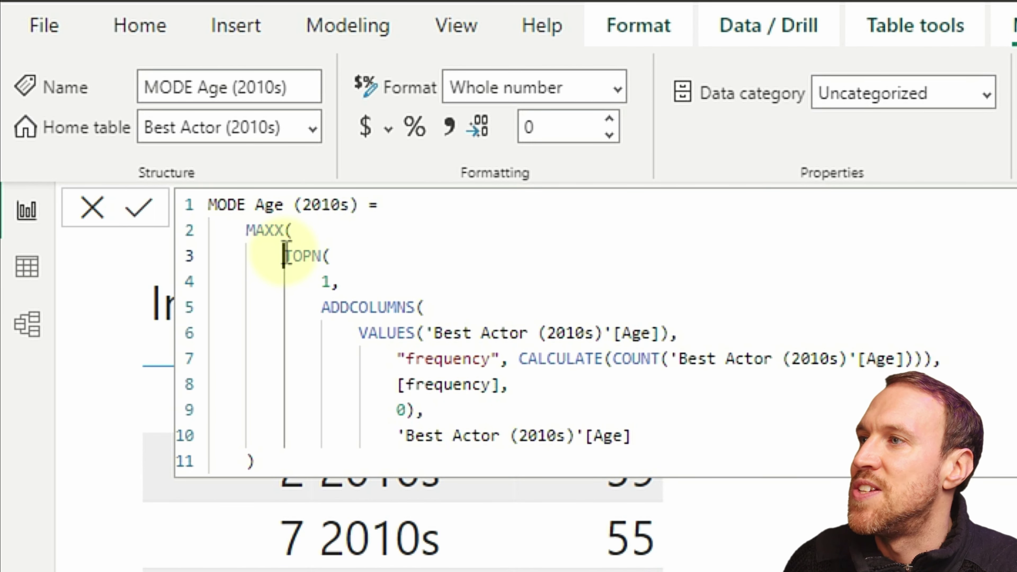
{"action": "left_click_drag", "start_coordinate": [288, 255], "coordinate": [416, 408]}
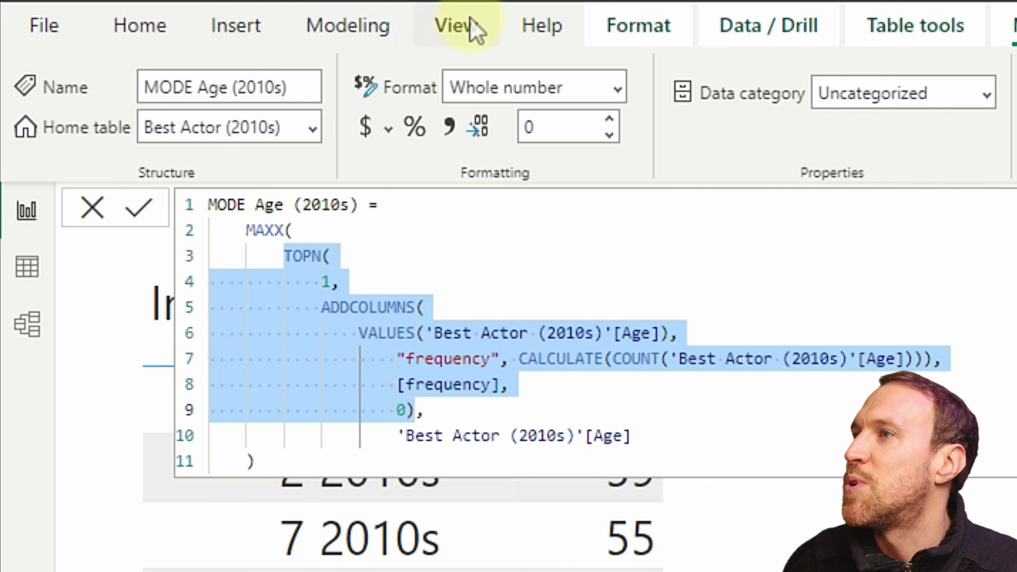
{"action": "left_click", "coordinate": [370, 28]}
{"action": "left_click", "coordinate": [364, 108]}
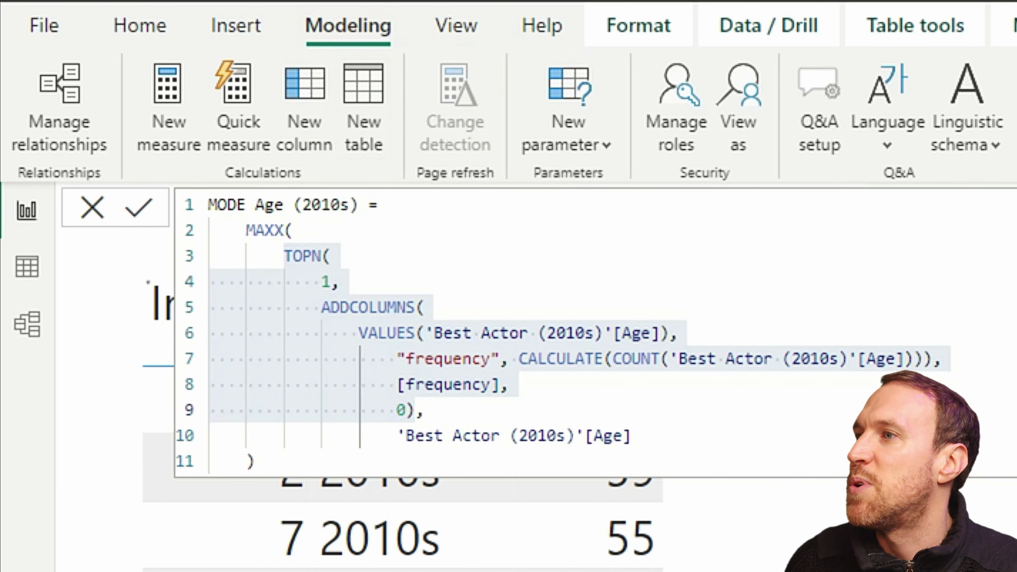
{"action": "key", "text": "ctrl+v"}
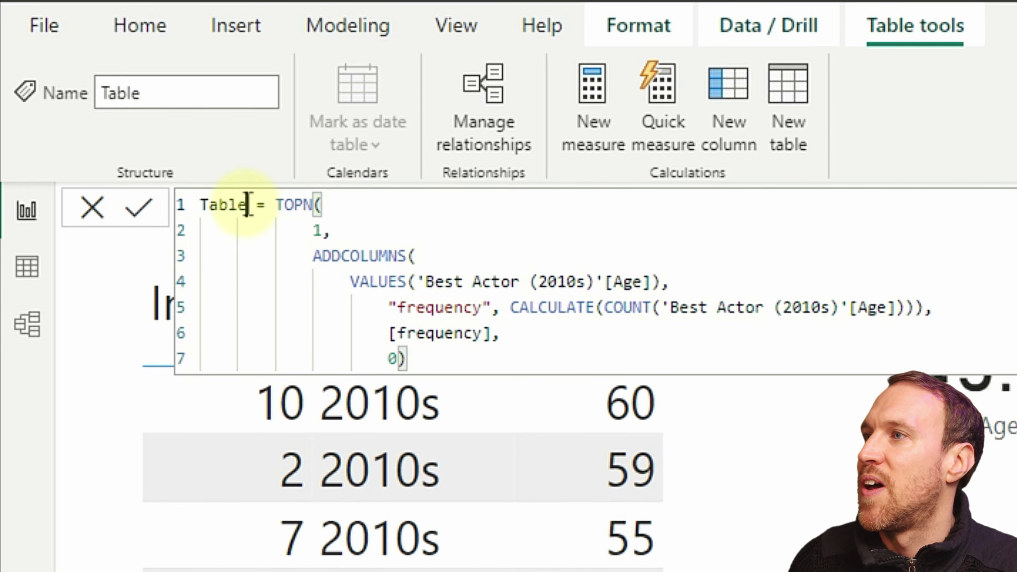
{"action": "left_click_drag", "start_coordinate": [245, 205], "coordinate": [200, 205]}
{"action": "type", "text": "TOPN"}
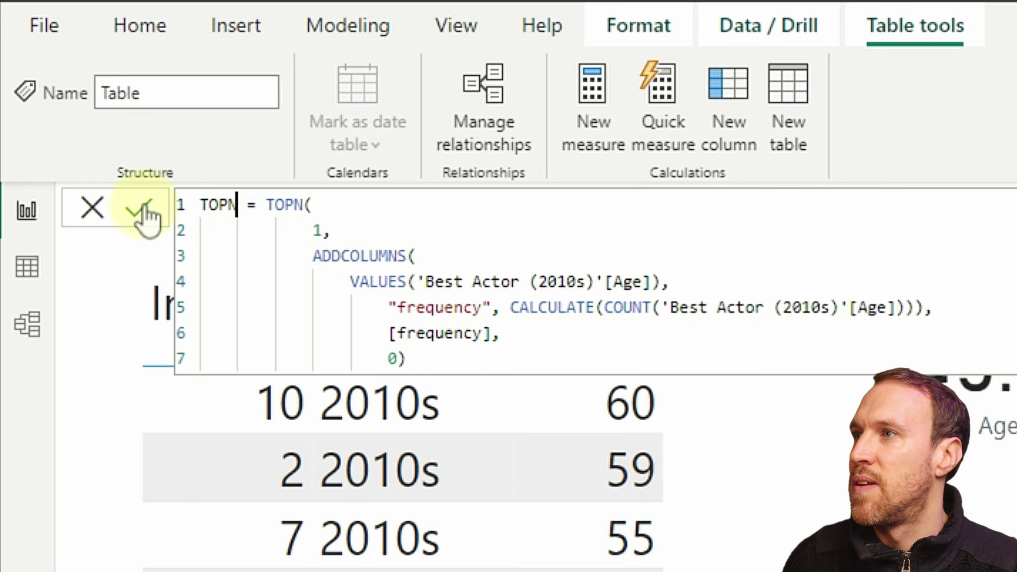
{"action": "left_click", "coordinate": [140, 208]}
{"action": "left_click", "coordinate": [28, 267]}
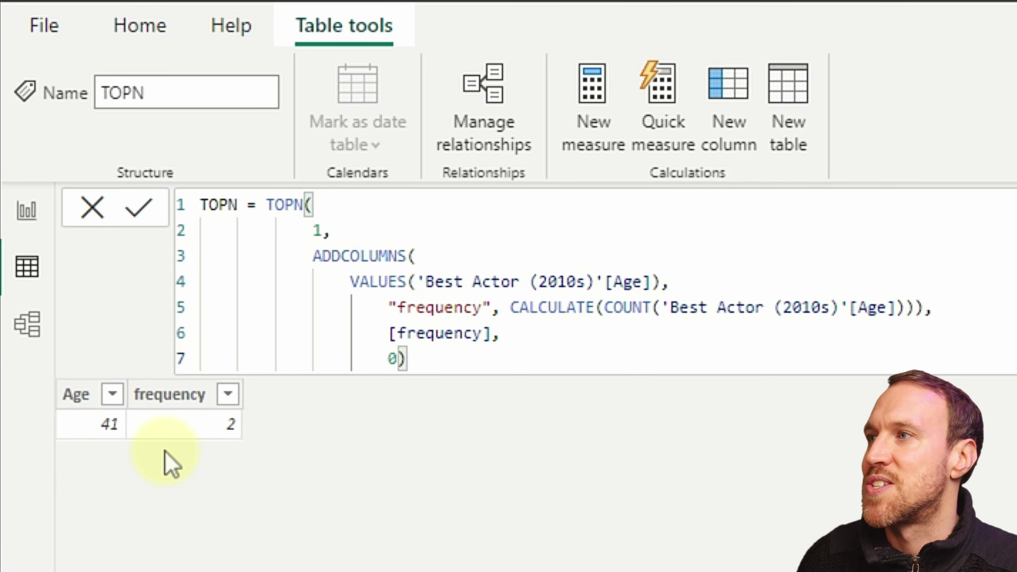
- Examine the final 'Best Actor (2010s)'[Age] argument of the MODE Age (2010s) formula and the data in the Best Actor table
{"action": "left_click", "coordinate": [38, 228]}
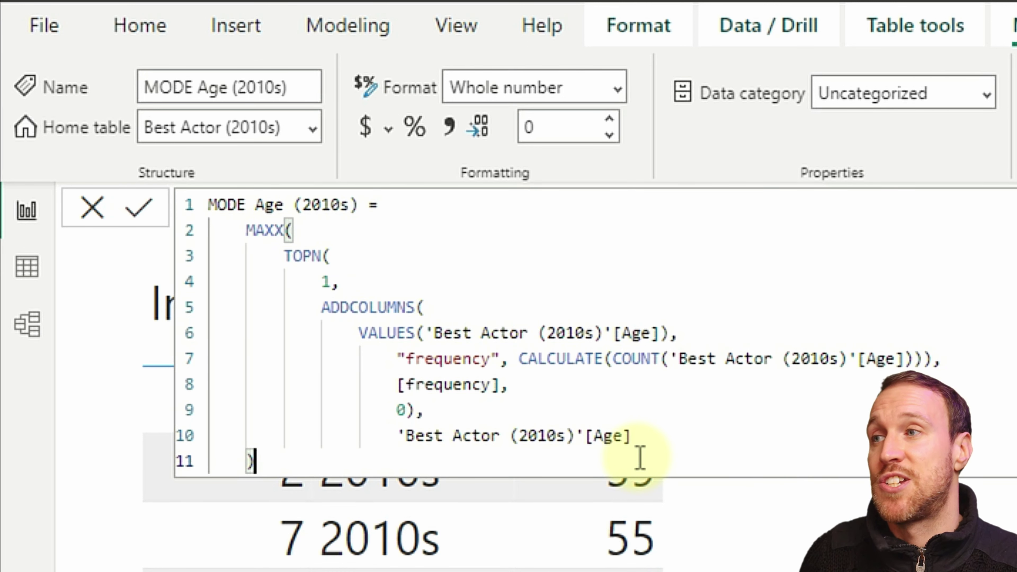
{"action": "left_click_drag", "start_coordinate": [631, 436], "coordinate": [406, 435]}
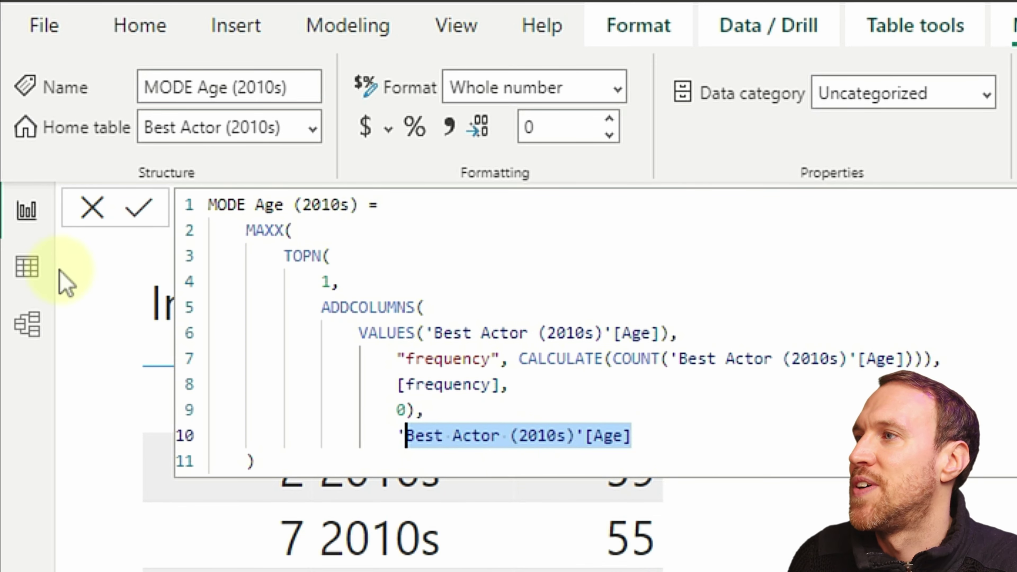
{"action": "left_click", "coordinate": [44, 276]}
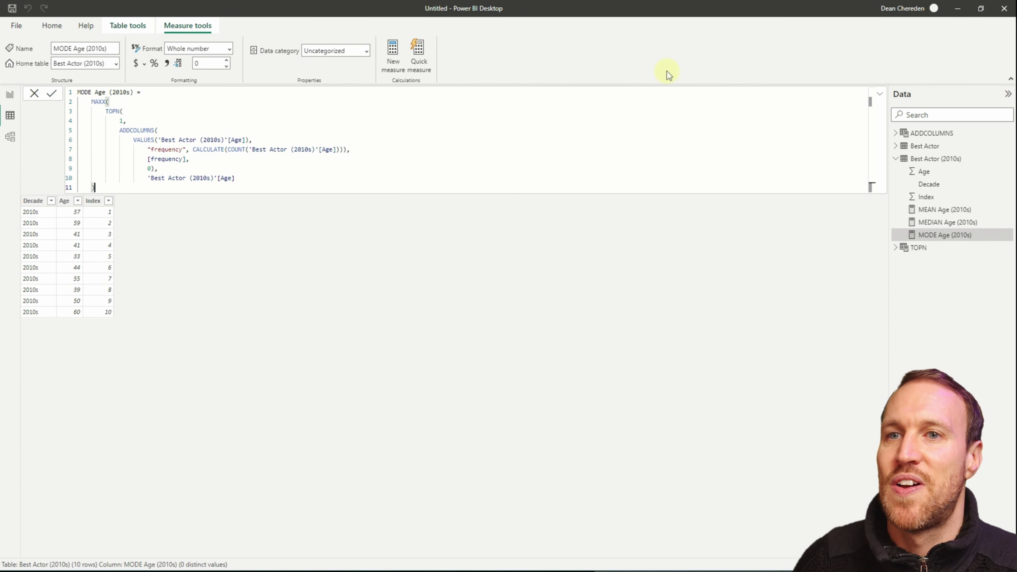
{"action": "left_click", "coordinate": [925, 146]}
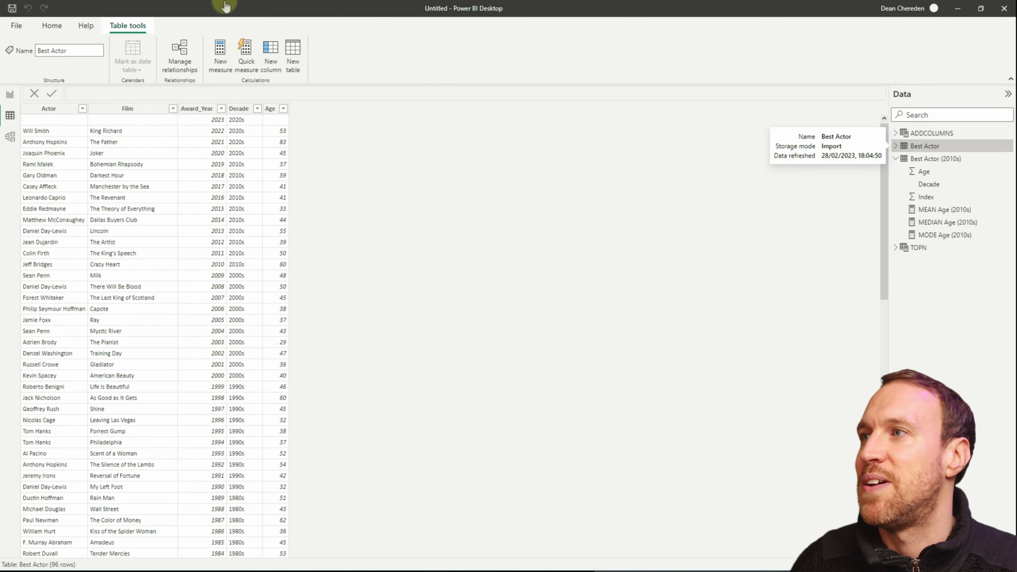
- Add a new report page with a table visual of the Best Actor fields Actor, Award_Year, Decade and Age, leaving Age unsummarized
{"action": "left_click", "coordinate": [12, 94]}
{"action": "right_click", "coordinate": [60, 549]}
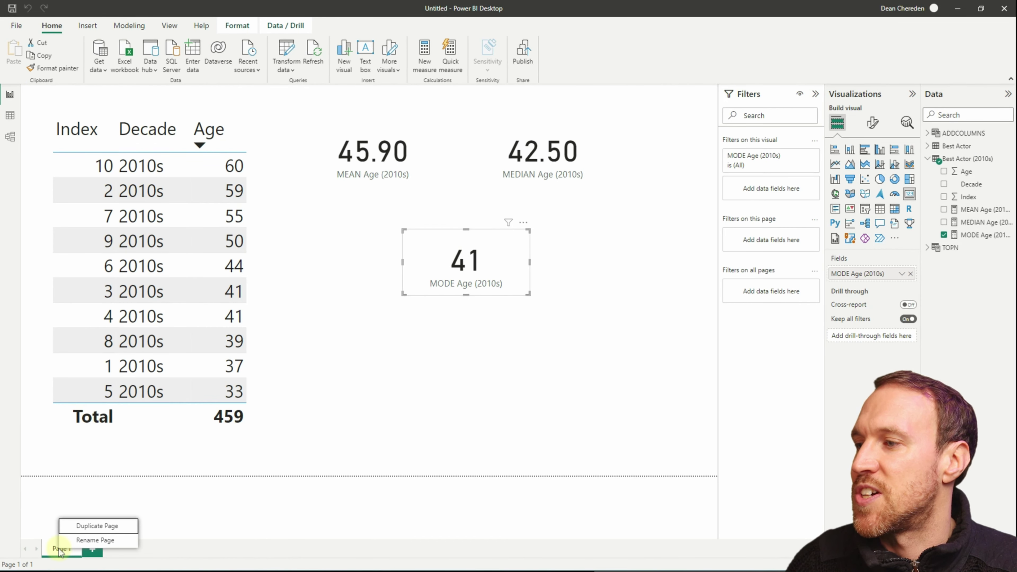
{"action": "left_click", "coordinate": [92, 549]}
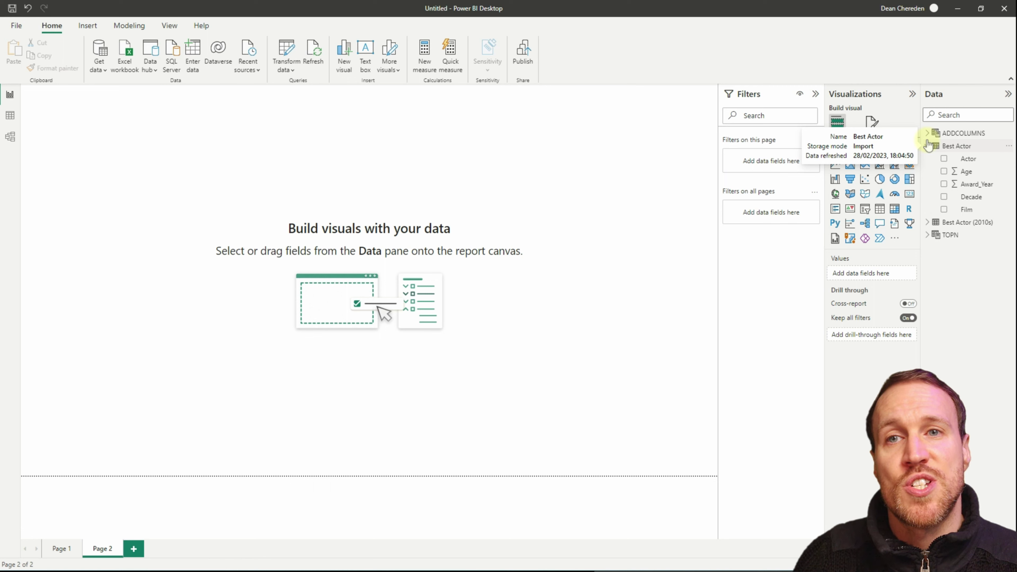
{"action": "left_click", "coordinate": [945, 160]}
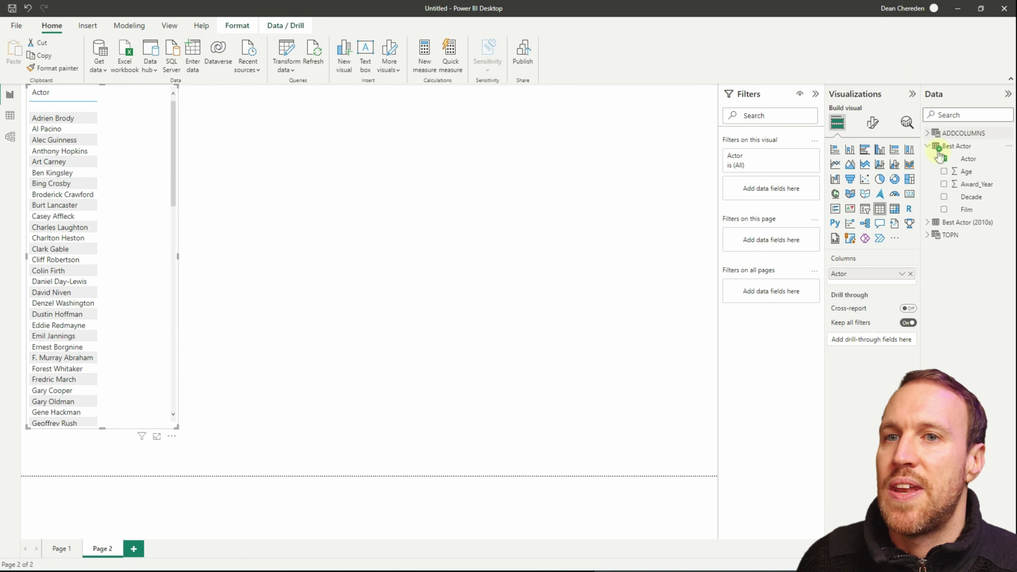
{"action": "left_click", "coordinate": [944, 185]}
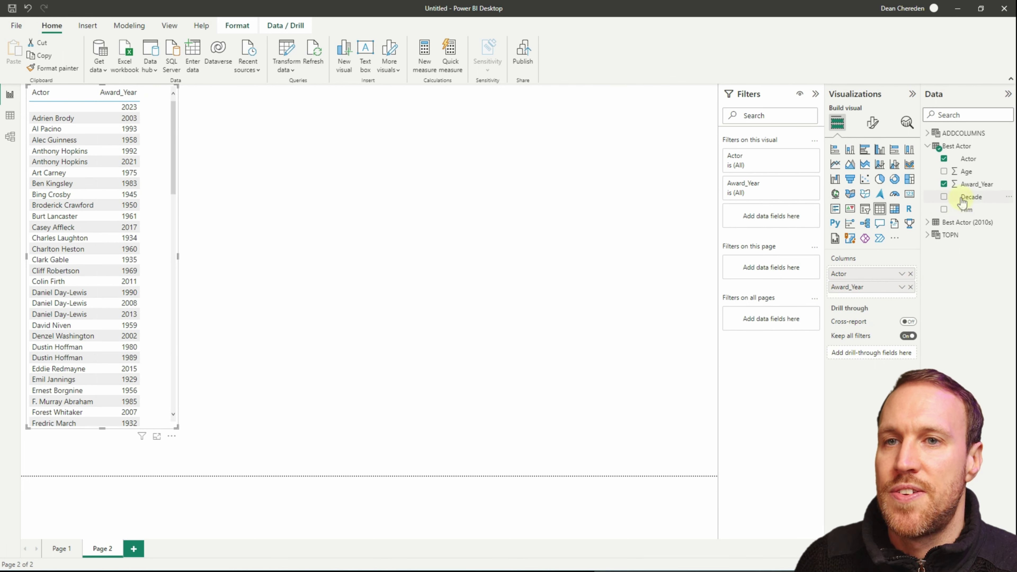
{"action": "left_click", "coordinate": [948, 196]}
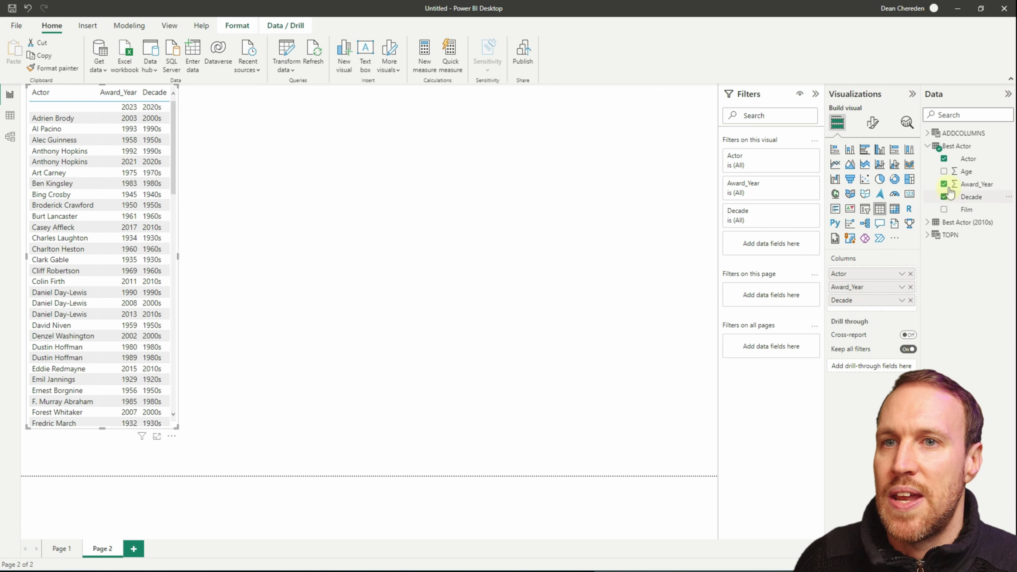
{"action": "left_click", "coordinate": [943, 171]}
{"action": "left_click", "coordinate": [901, 314]}
{"action": "left_click", "coordinate": [921, 387]}
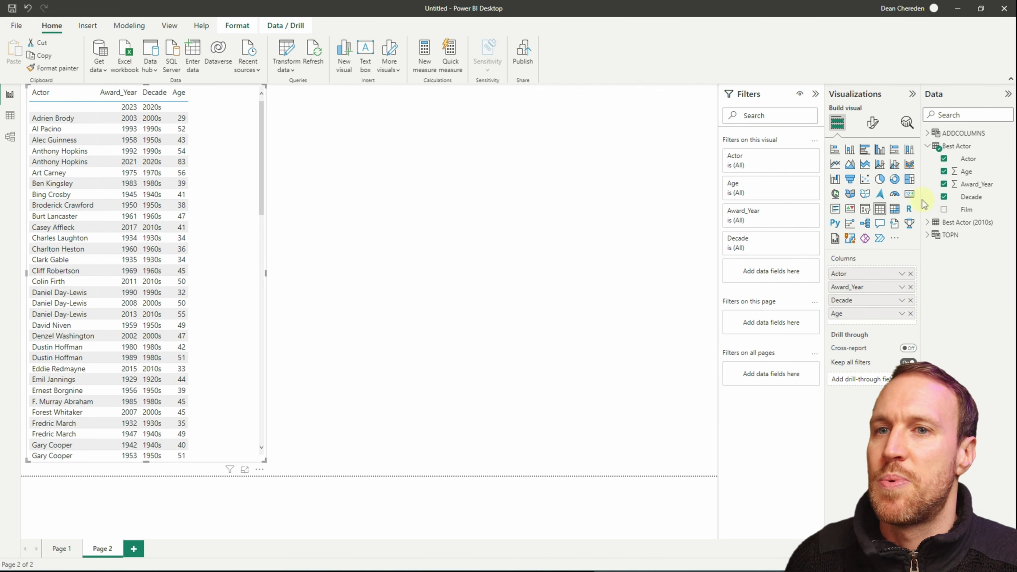
- Add the Film field to the table as its last column, aggregate it as a count, and rename it Count
{"action": "left_click_drag", "start_coordinate": [969, 210], "coordinate": [886, 320]}
{"action": "left_click", "coordinate": [900, 327]}
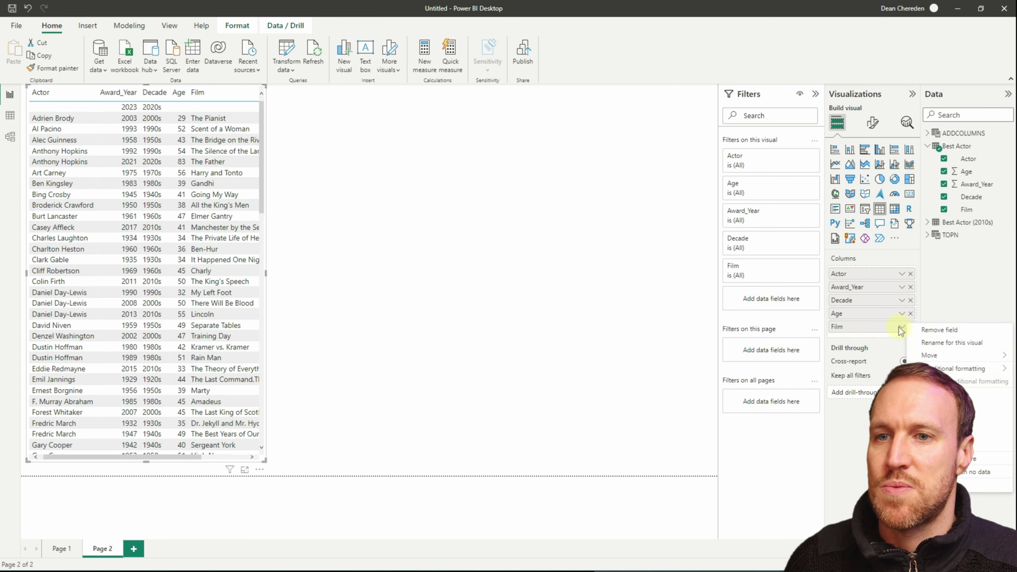
{"action": "left_click", "coordinate": [937, 446]}
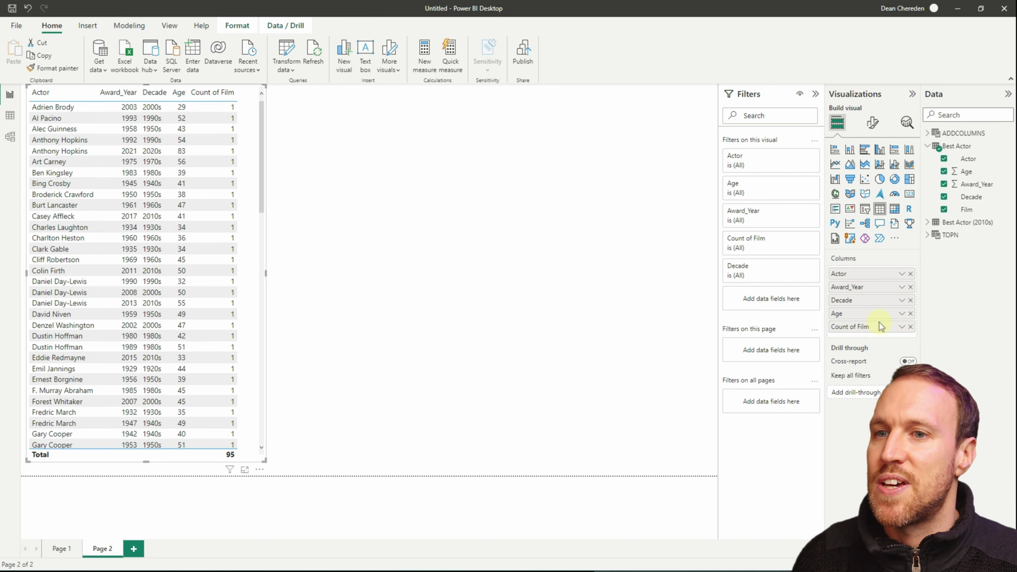
{"action": "type", "text": "Count"}
{"action": "key", "text": "Return"}
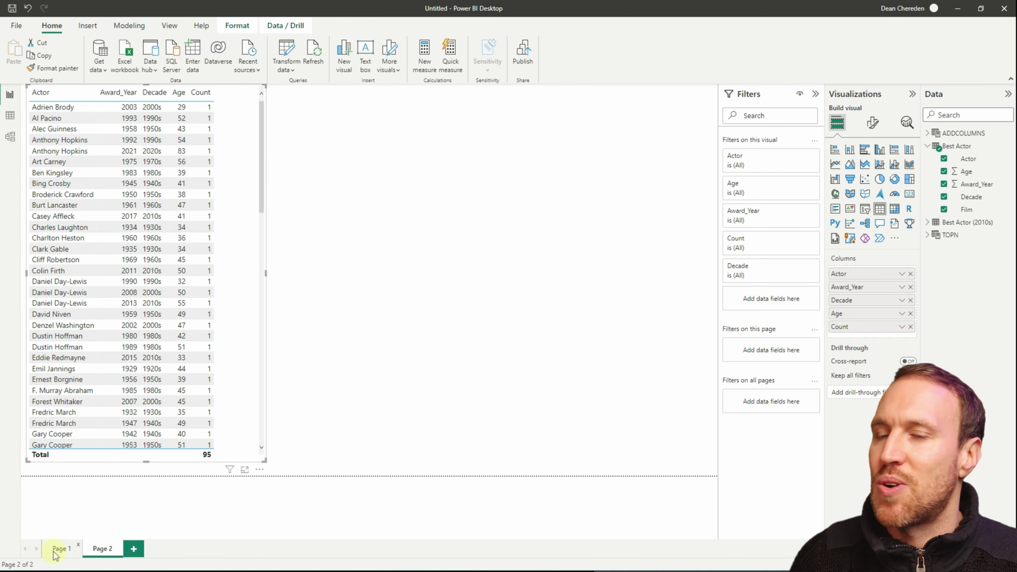
- Copy the 2010s table from Page 1 onto Page 2 and apply its formatting to the actor table with Format painter
{"action": "left_click", "coordinate": [57, 552]}
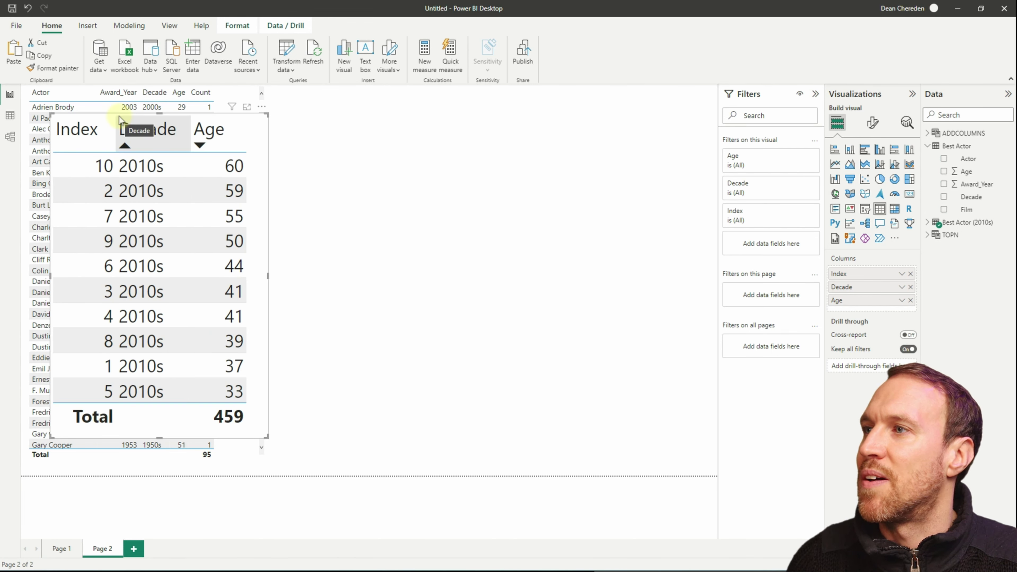
{"action": "left_click_drag", "start_coordinate": [313, 127], "coordinate": [578, 116]}
{"action": "left_click", "coordinate": [40, 68]}
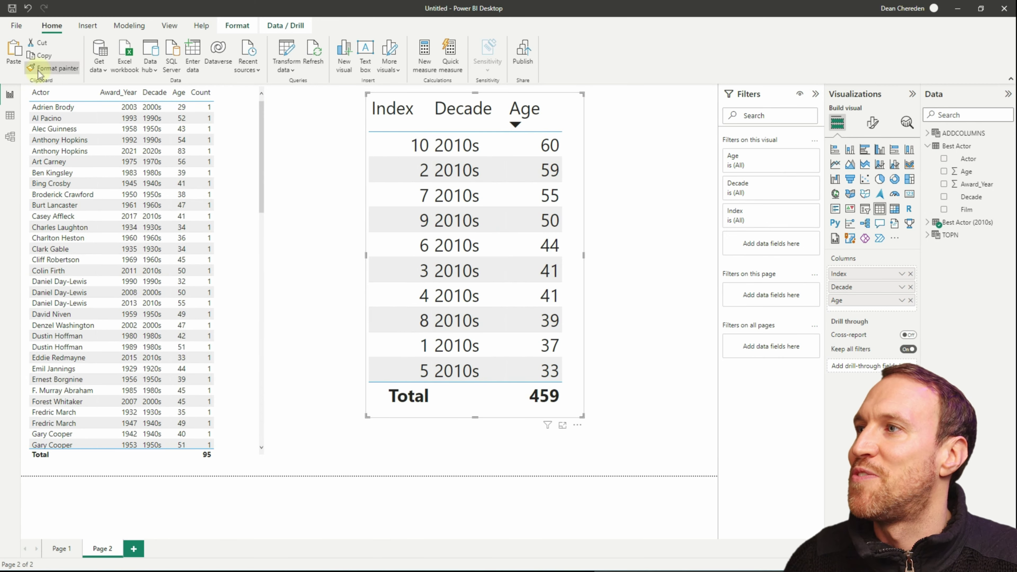
{"action": "left_click", "coordinate": [250, 128]}
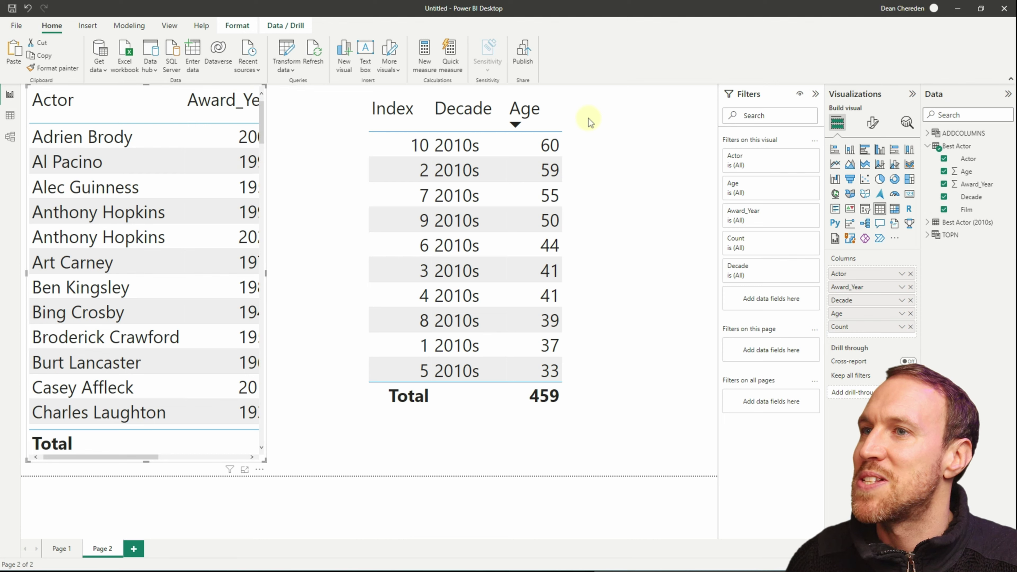
- Delete the copied 2010s table from Page 2 and widen the actor table until all its columns fit
{"action": "left_click", "coordinate": [574, 126]}
{"action": "key", "text": "Delete"}
{"action": "left_click", "coordinate": [263, 133]}
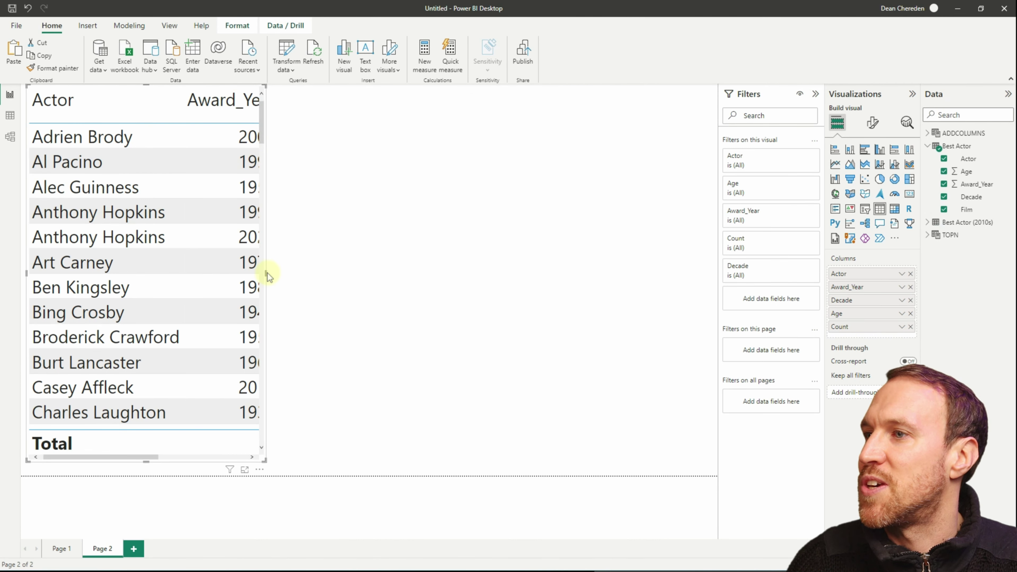
{"action": "left_click_drag", "start_coordinate": [266, 273], "coordinate": [525, 281]}
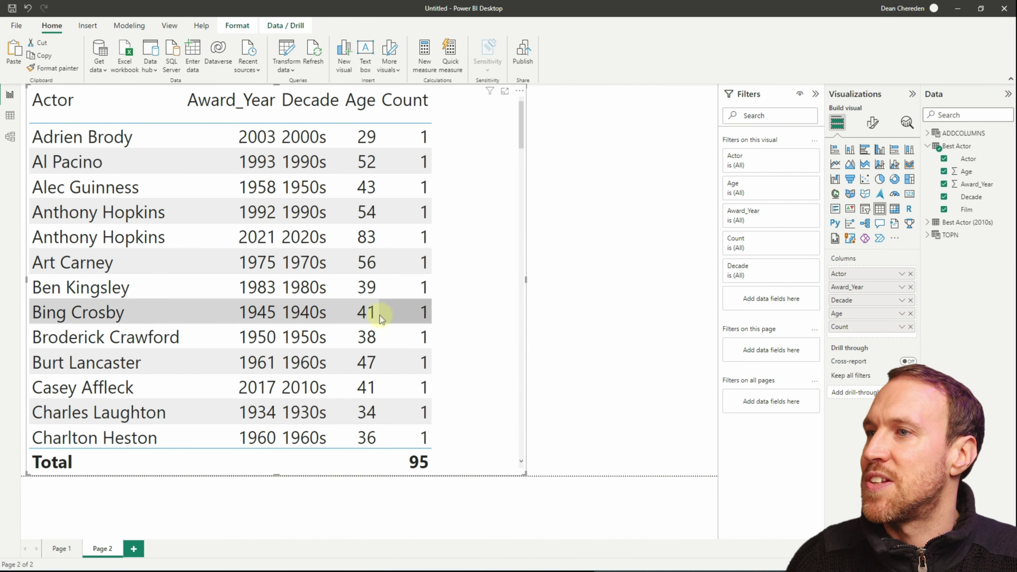
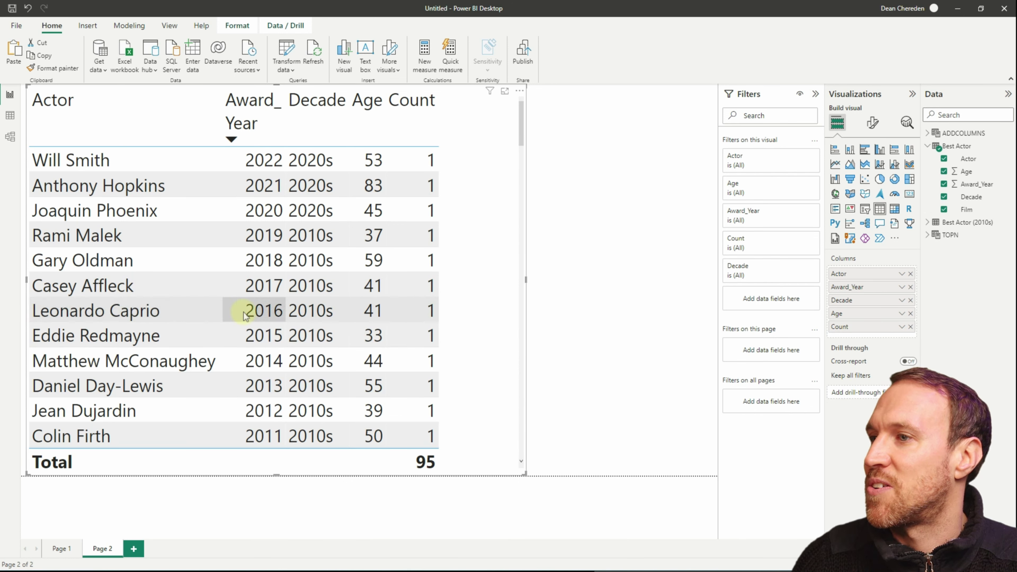
- Create the measure MEAN Age (All) = AVERAGE('Best Actor'[Age])
{"action": "scroll", "coordinate": [366, 297], "scroll_direction": "down", "scroll_amount": 15}
{"action": "scroll", "coordinate": [367, 298], "scroll_direction": "down", "scroll_amount": 10}
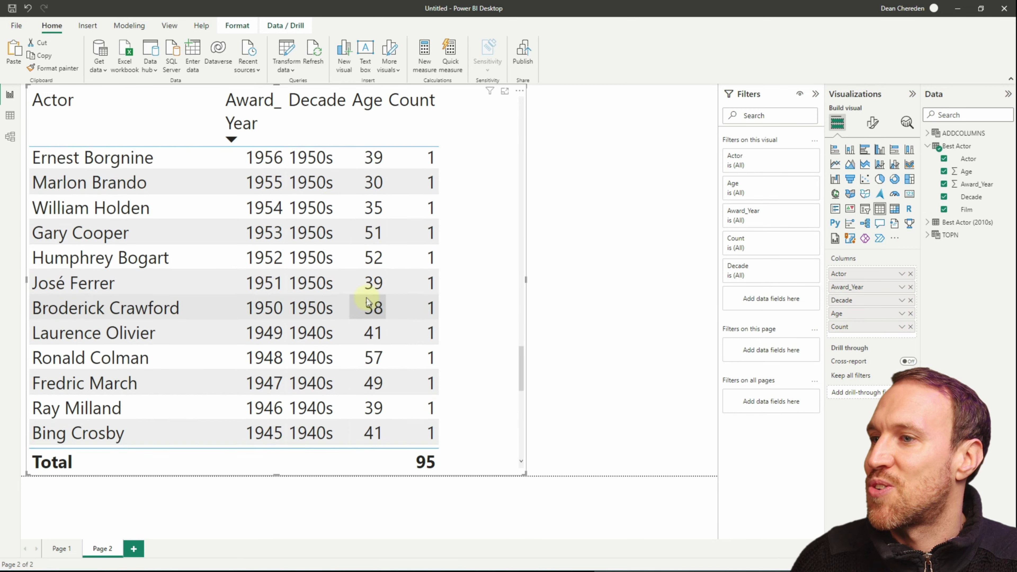
{"action": "scroll", "coordinate": [366, 301], "scroll_direction": "up", "scroll_amount": 20}
{"action": "scroll", "coordinate": [365, 304], "scroll_direction": "up", "scroll_amount": 1}
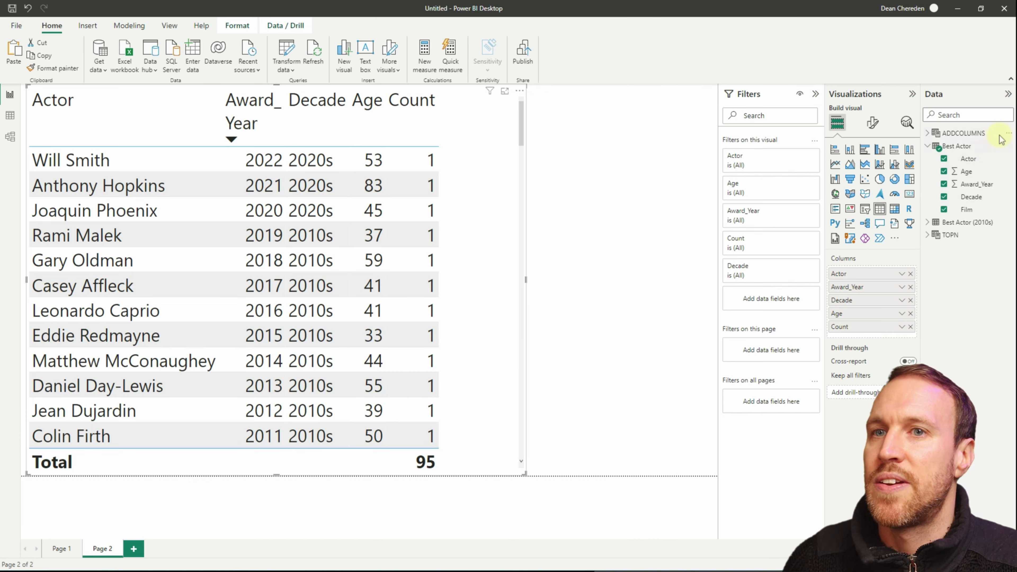
{"action": "left_click", "coordinate": [989, 221]}
{"action": "left_click", "coordinate": [1007, 223]}
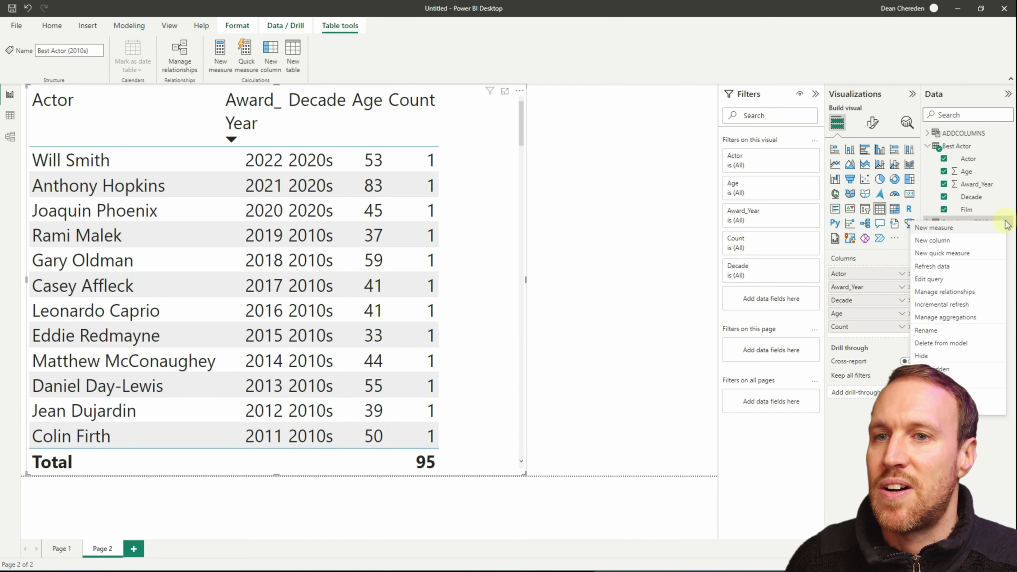
{"action": "left_click", "coordinate": [979, 227]}
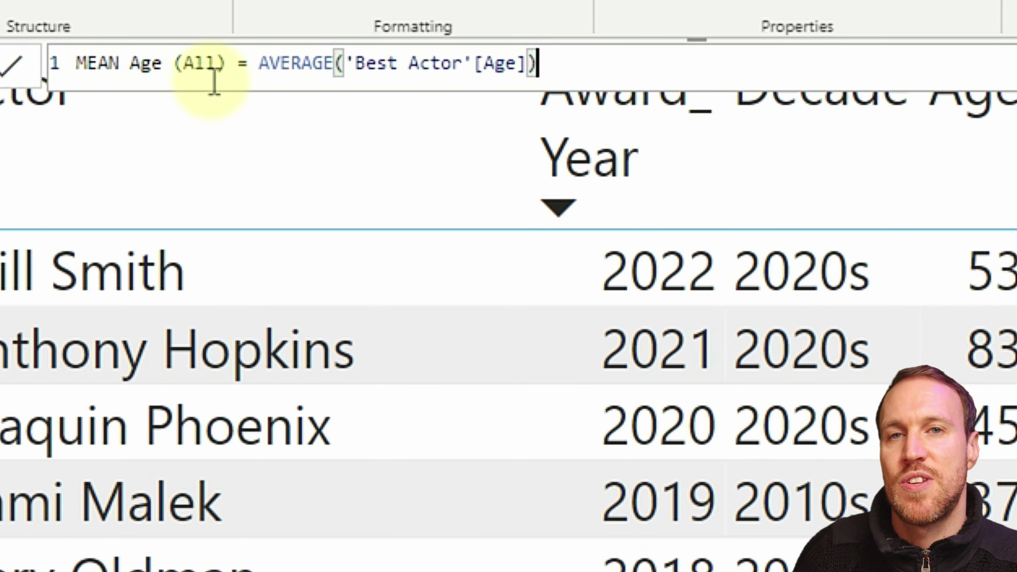
{"action": "left_click", "coordinate": [266, 62]}
{"action": "left_click", "coordinate": [546, 61]}
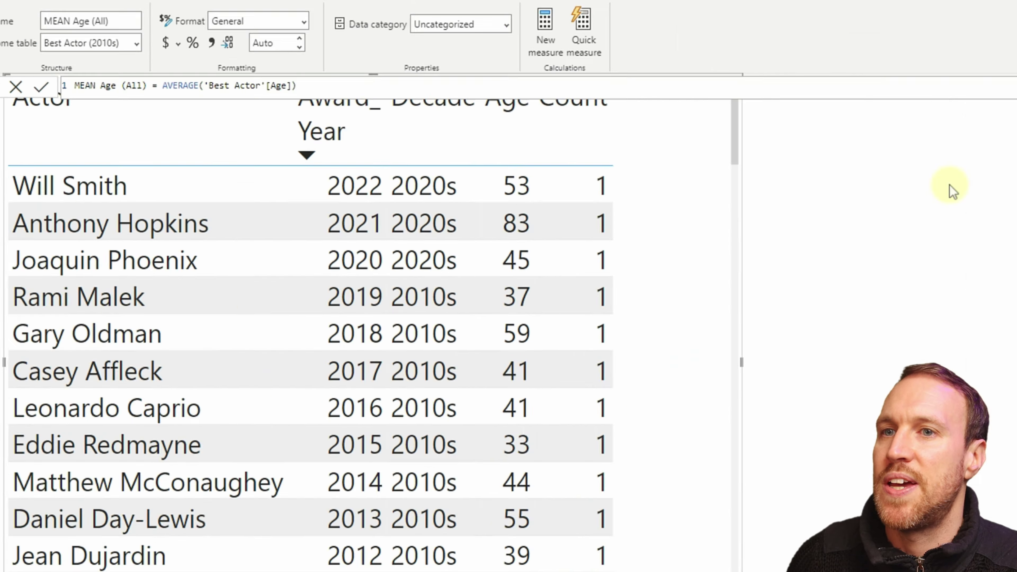
- Add a card visual, move the MEAN Age (All) measure to the Best Actor home table, and show it in the card
{"action": "left_click", "coordinate": [949, 189]}
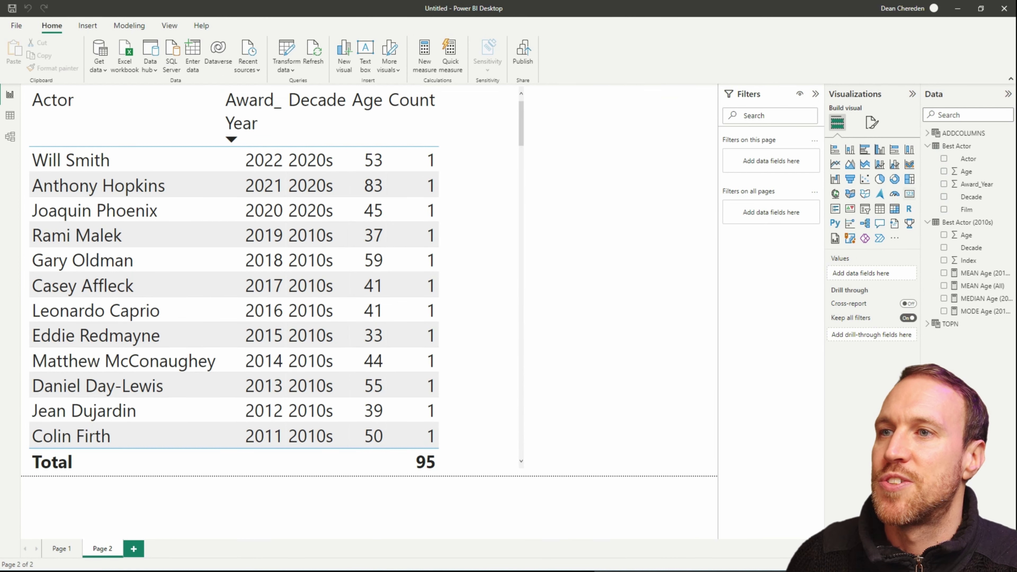
{"action": "left_click", "coordinate": [909, 194]}
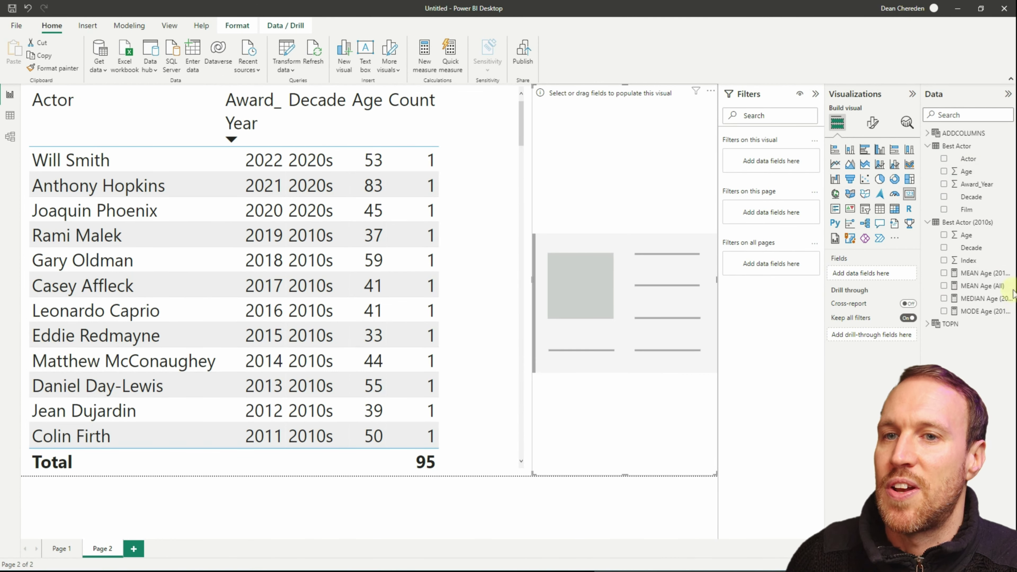
{"action": "left_click", "coordinate": [983, 286]}
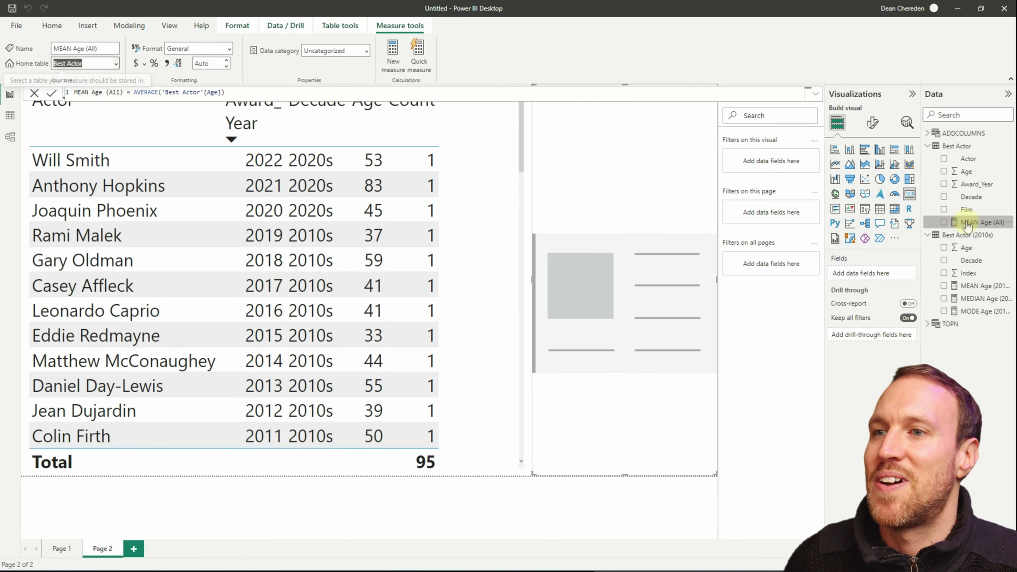
{"action": "left_click_drag", "start_coordinate": [969, 222], "coordinate": [621, 287]}
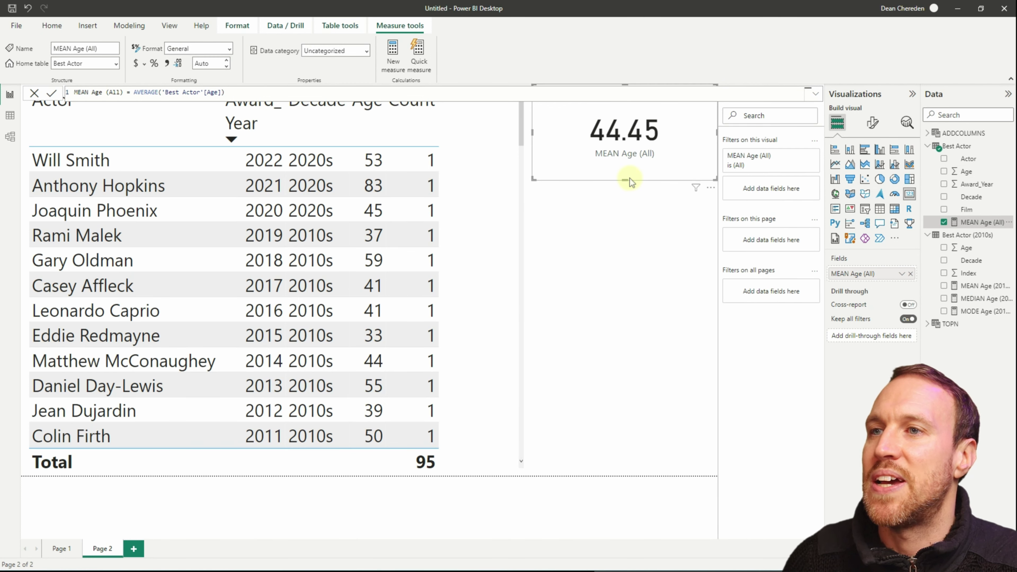
- Shrink the MEAN Age (All) card to a small tile beside the actor table and show its value with one decimal place
{"action": "key", "text": "Escape"}
{"action": "left_click", "coordinate": [603, 165]}
{"action": "left_click_drag", "start_coordinate": [534, 135], "coordinate": [627, 141]}
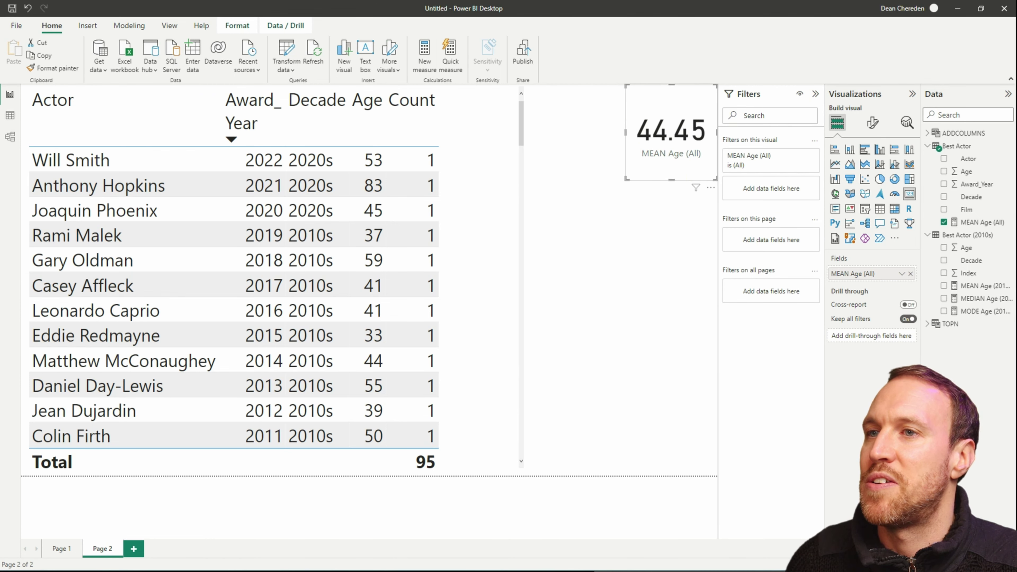
{"action": "left_click_drag", "start_coordinate": [672, 180], "coordinate": [674, 164]}
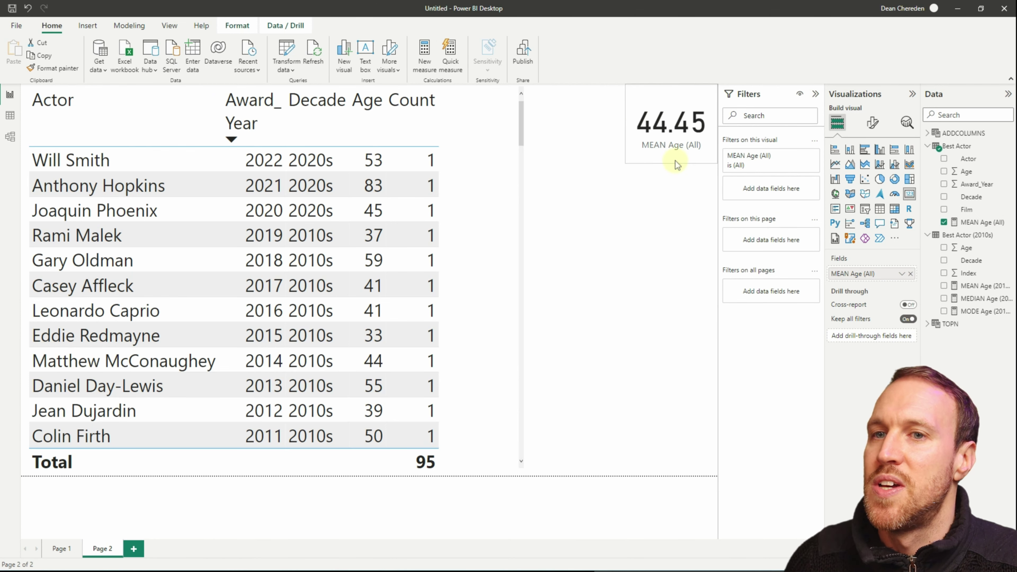
{"action": "left_click", "coordinate": [980, 222]}
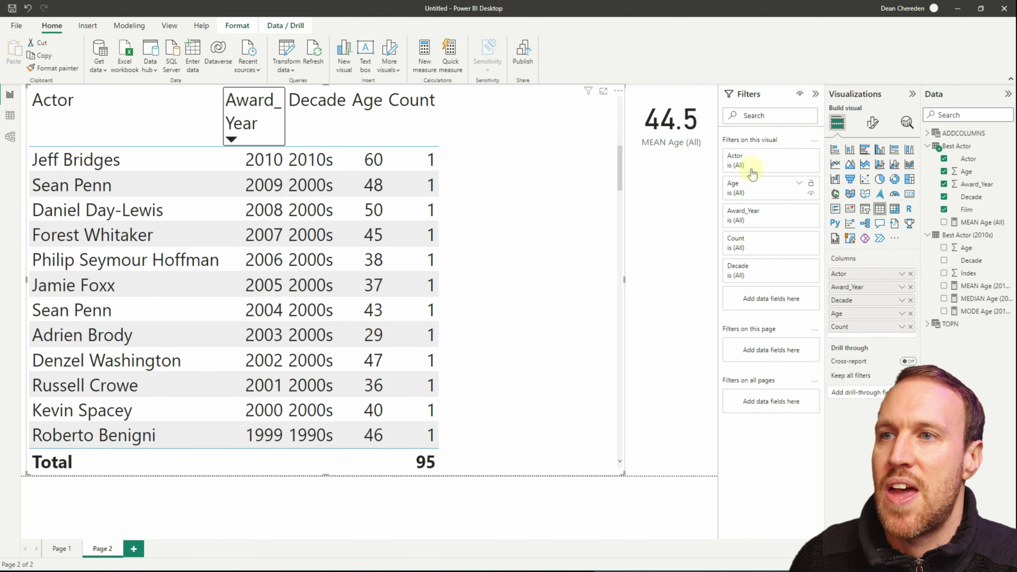
- Make two copies of the MEAN Age (All) card and stack them beneath the original
{"action": "left_click", "coordinate": [658, 151]}
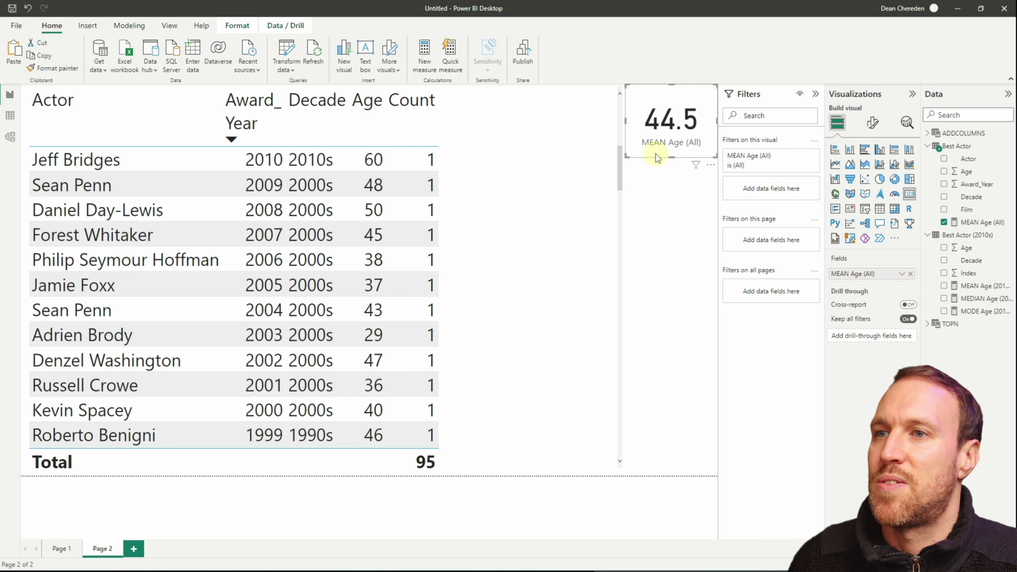
{"action": "key", "text": "ctrl+v"}
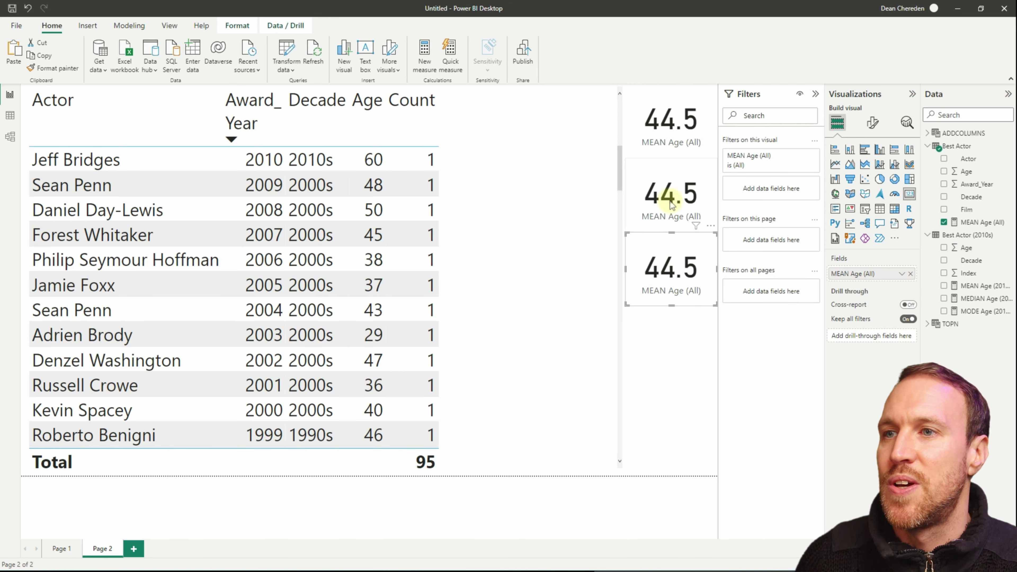
{"action": "left_click", "coordinate": [642, 168]}
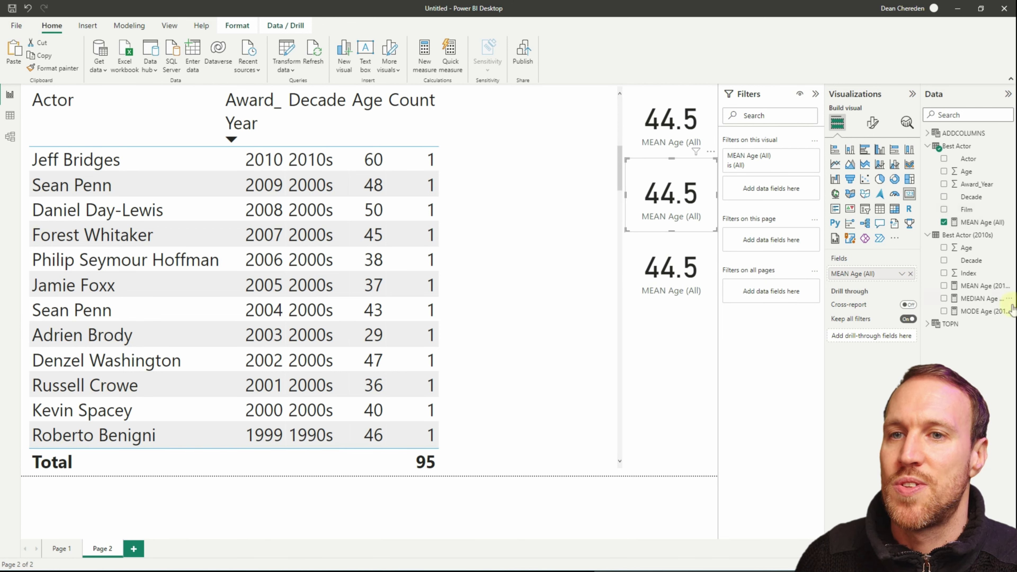
- Create the measure MEDIAN Age (All) = MEDIAN('Best Actor'[Age]) in the Best Actor table, reusing the MEDIAN Age (2010s) formula
{"action": "left_click", "coordinate": [980, 299]}
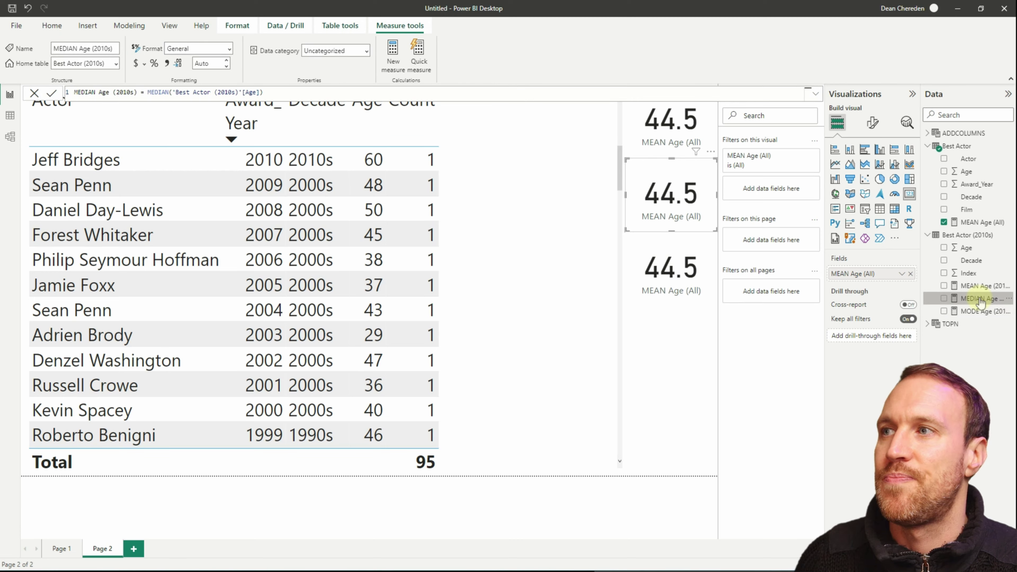
{"action": "key", "text": "ctrl+a"}
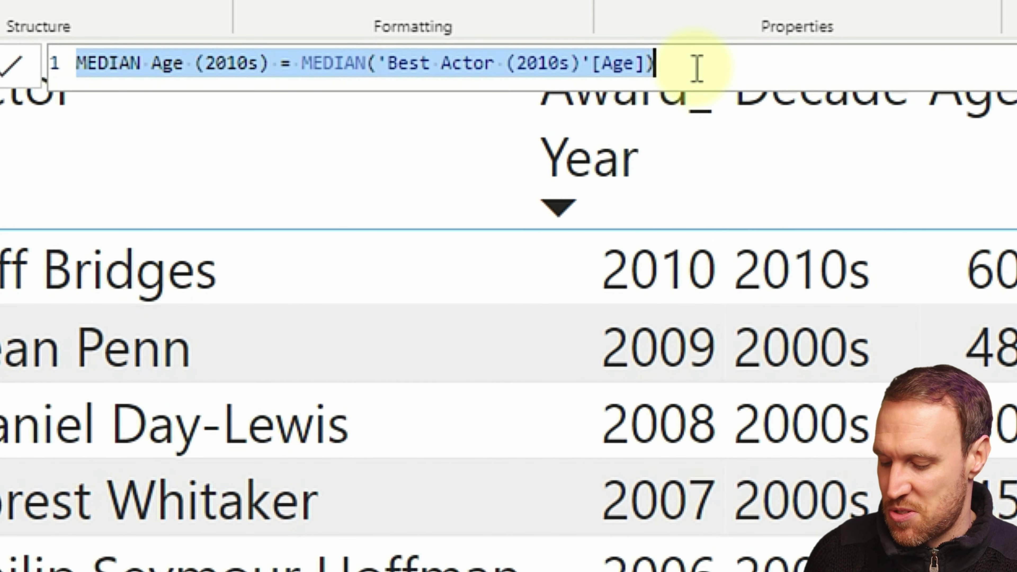
{"action": "key", "text": "alt+Tab"}
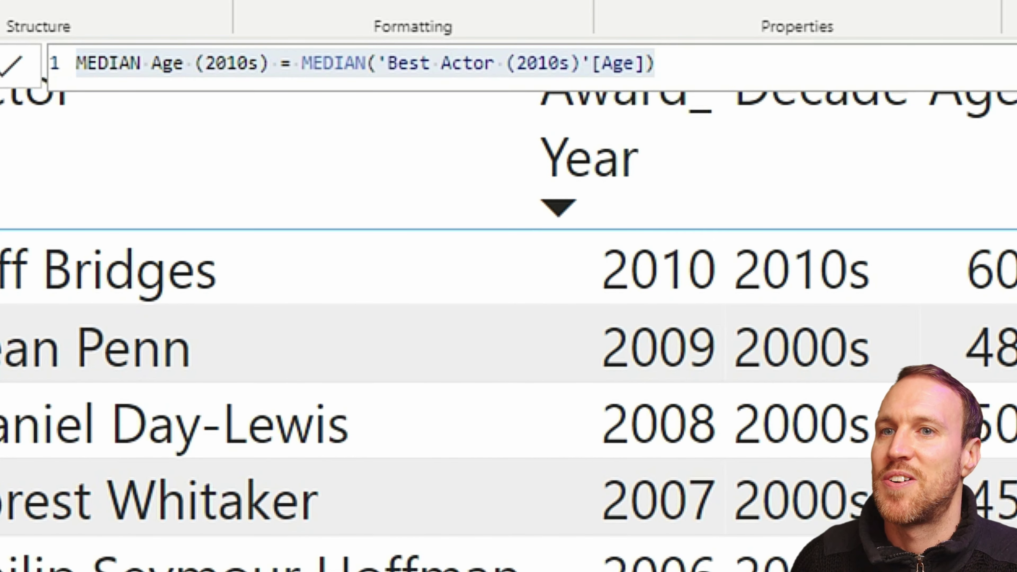
{"action": "left_click", "coordinate": [222, 60]}
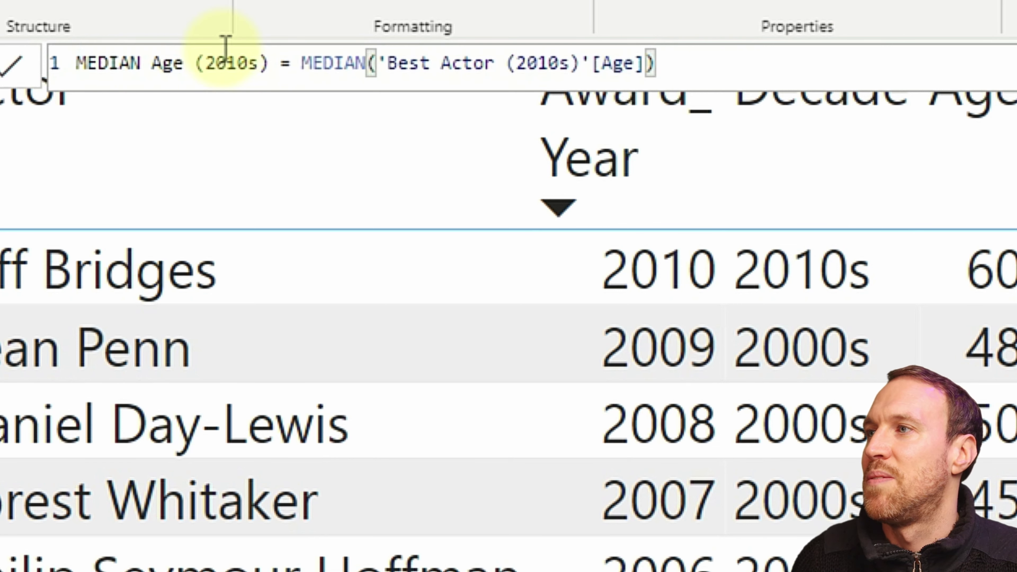
{"action": "left_click_drag", "start_coordinate": [257, 62], "coordinate": [205, 62]}
{"action": "type", "text": "All"}
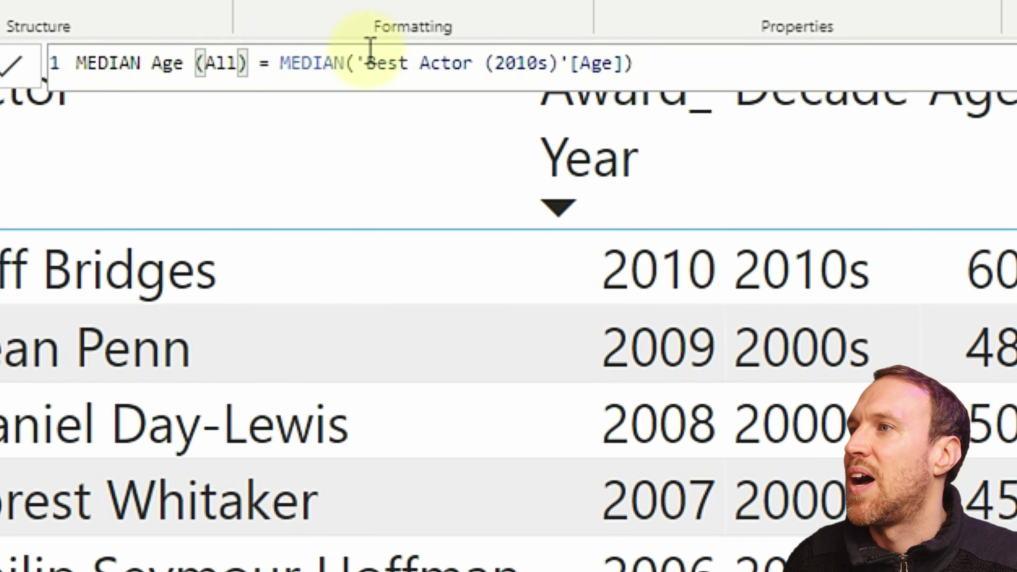
{"action": "left_click", "coordinate": [551, 62]}
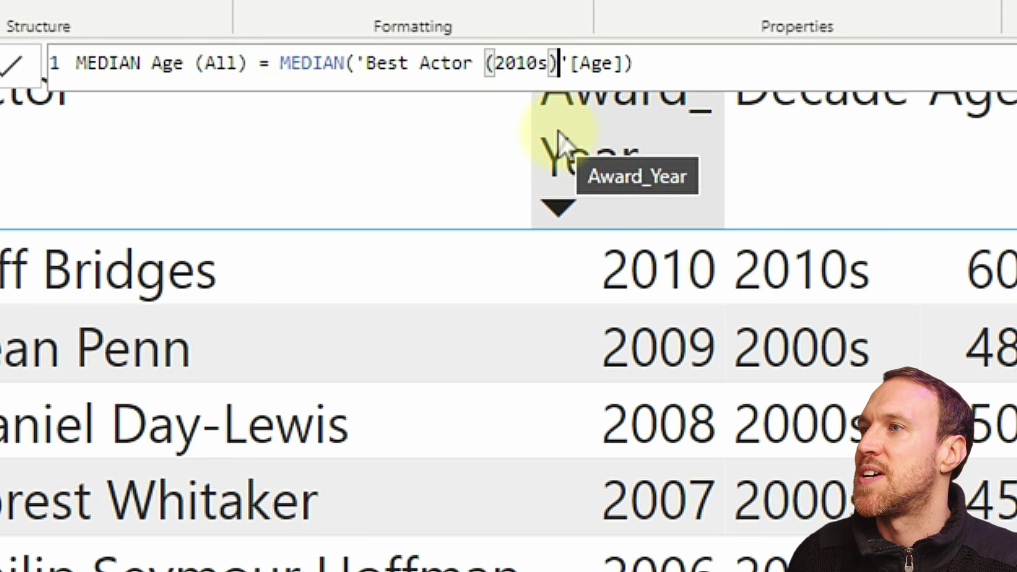
{"action": "key", "text": "BackSpace"}
{"action": "key", "text": "BackSpace"}
{"action": "key", "text": "BackSpace"}
{"action": "key", "text": "BackSpace"}
{"action": "key", "text": "BackSpace"}
{"action": "key", "text": "BackSpace"}
{"action": "key", "text": "BackSpace"}
{"action": "key", "text": "BackSpace"}
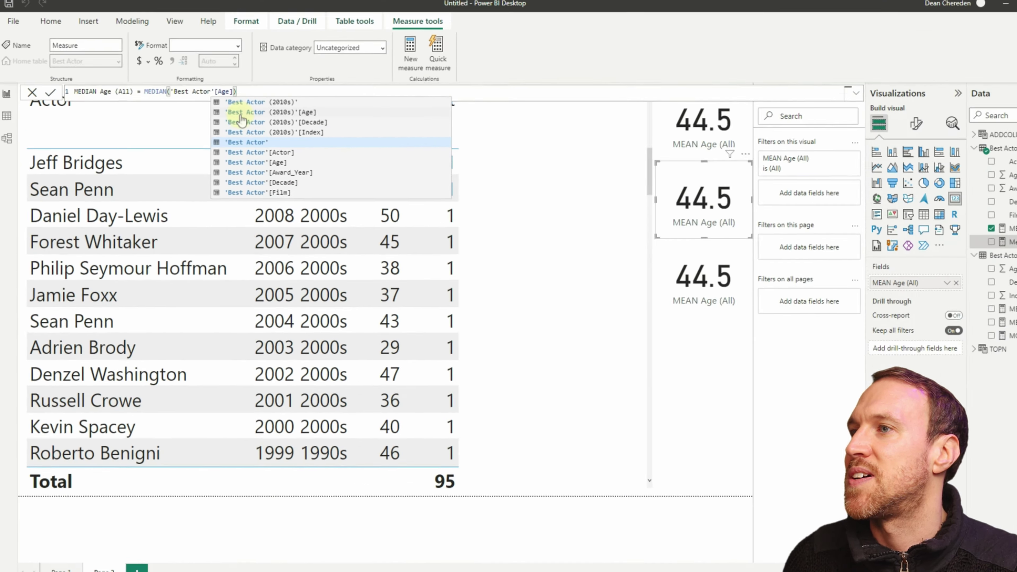
{"action": "key", "text": "Return"}
- Format MEDIAN Age (All) to 1 decimal place and show it in the middle card instead of the mean
{"action": "left_click", "coordinate": [213, 64]}
{"action": "type", "text": "1"}
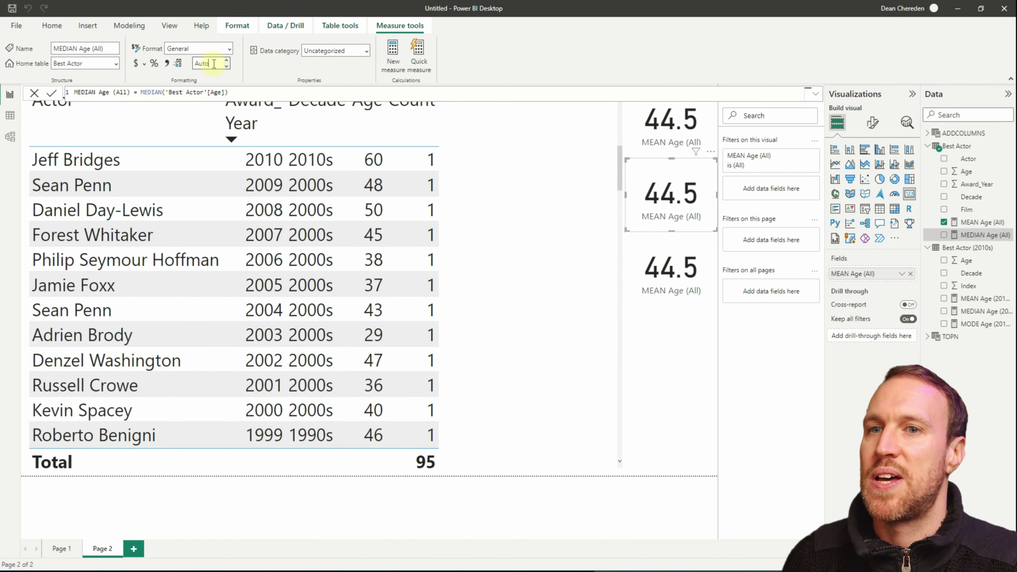
{"action": "key", "text": "Return"}
{"action": "left_click_drag", "start_coordinate": [977, 234], "coordinate": [942, 258]}
- Compare the 2010s age statistics on Page 1 with the all-winner mean and median cards on Page 2
{"action": "left_click", "coordinate": [61, 549]}
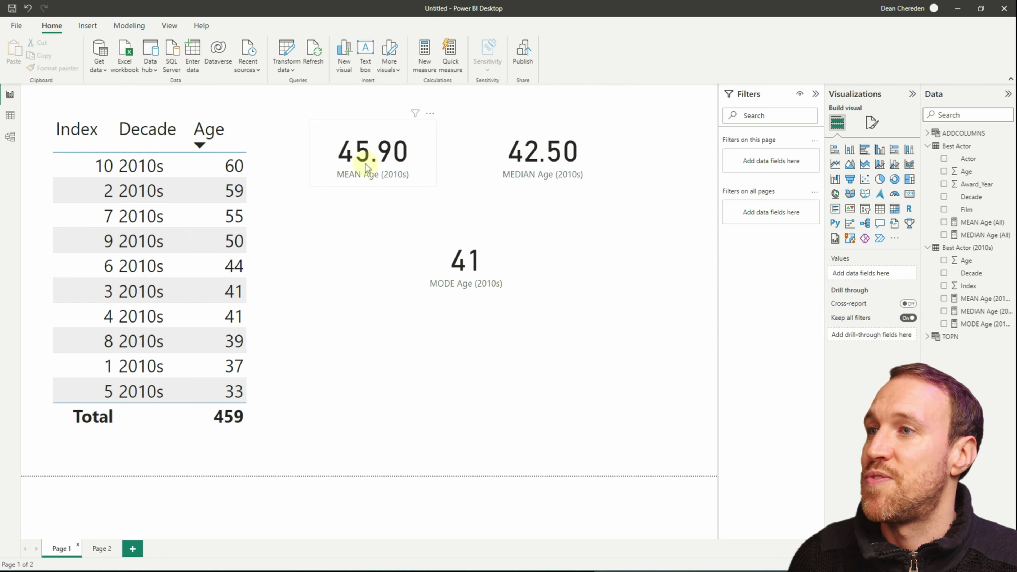
{"action": "left_click", "coordinate": [111, 548]}
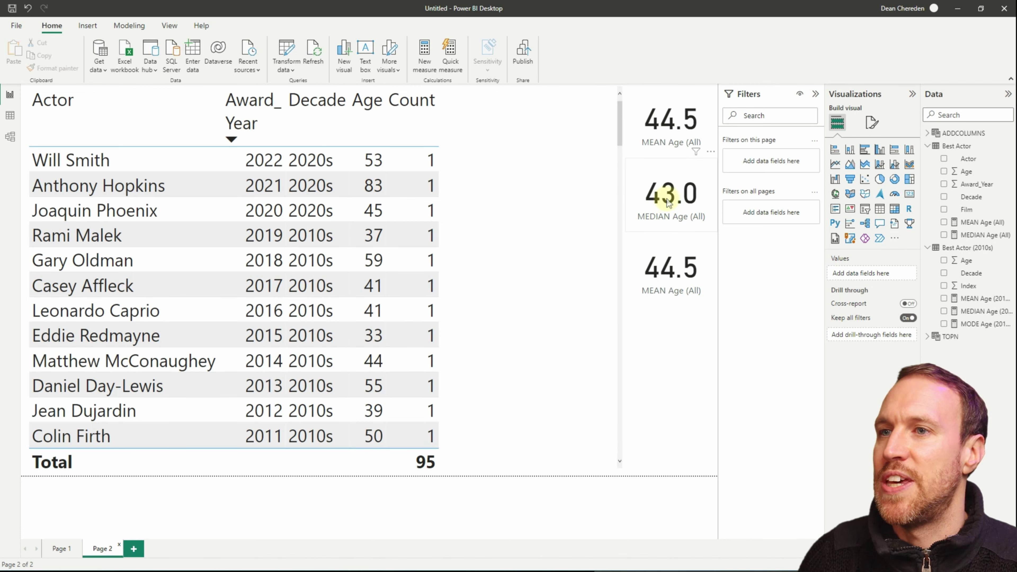
{"action": "left_click", "coordinate": [74, 551]}
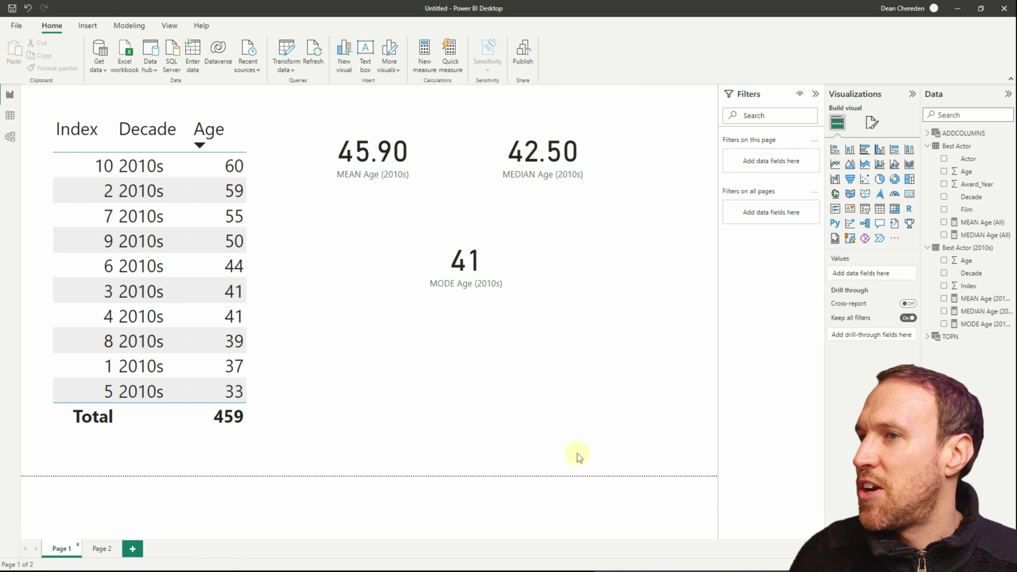
{"action": "left_click", "coordinate": [102, 548]}
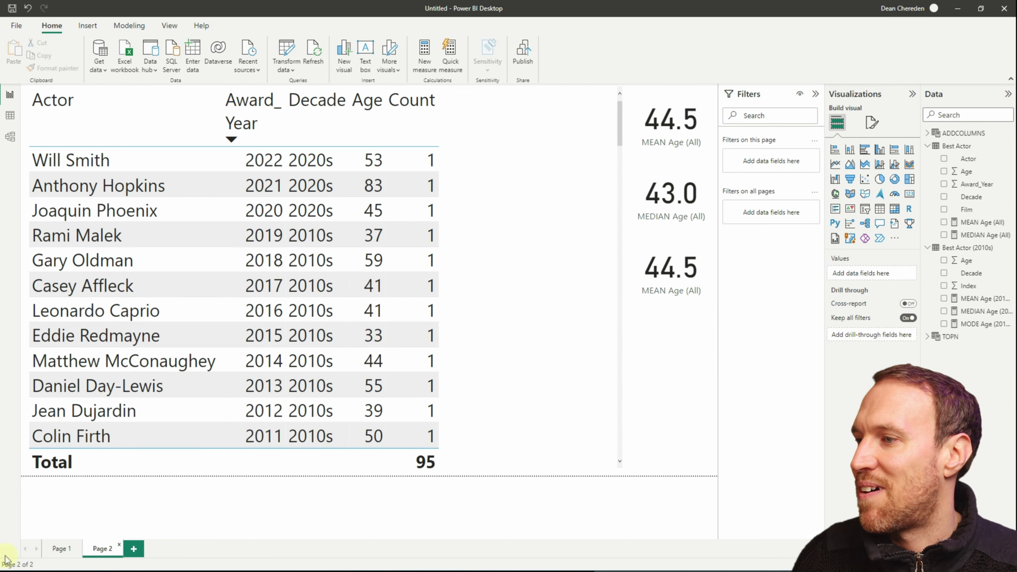
{"action": "left_click", "coordinate": [55, 552]}
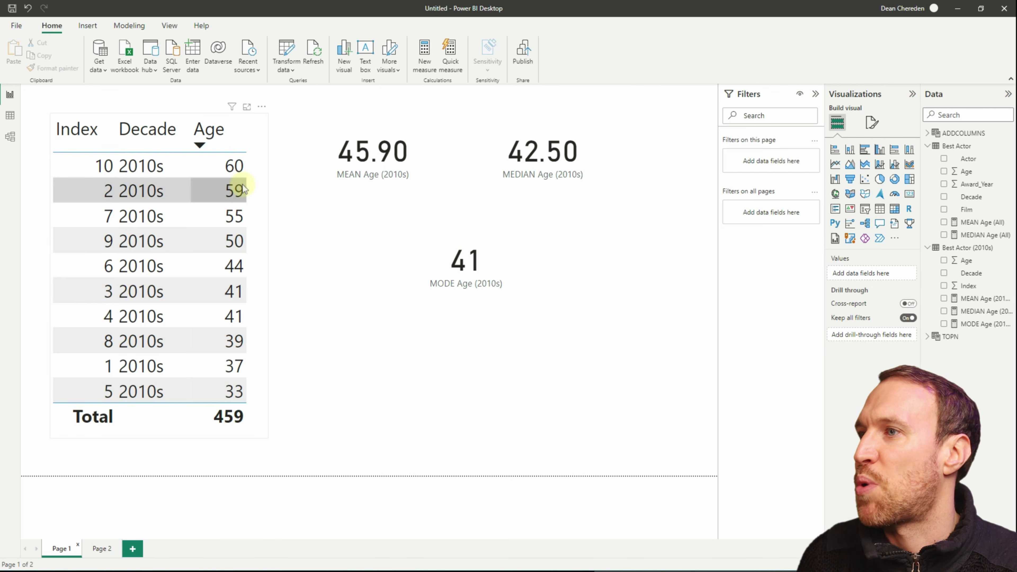
{"action": "left_click", "coordinate": [97, 550]}
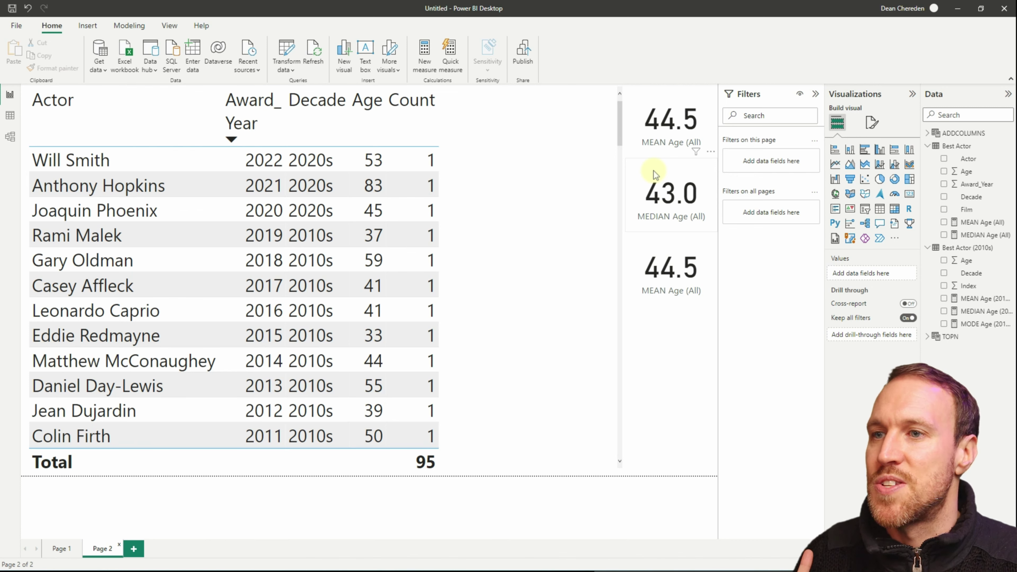
- Start a new measure in the Best Actor table from the MODE Age (2010s) formula and name it MODE MAX Age (All)
{"action": "left_click", "coordinate": [660, 250]}
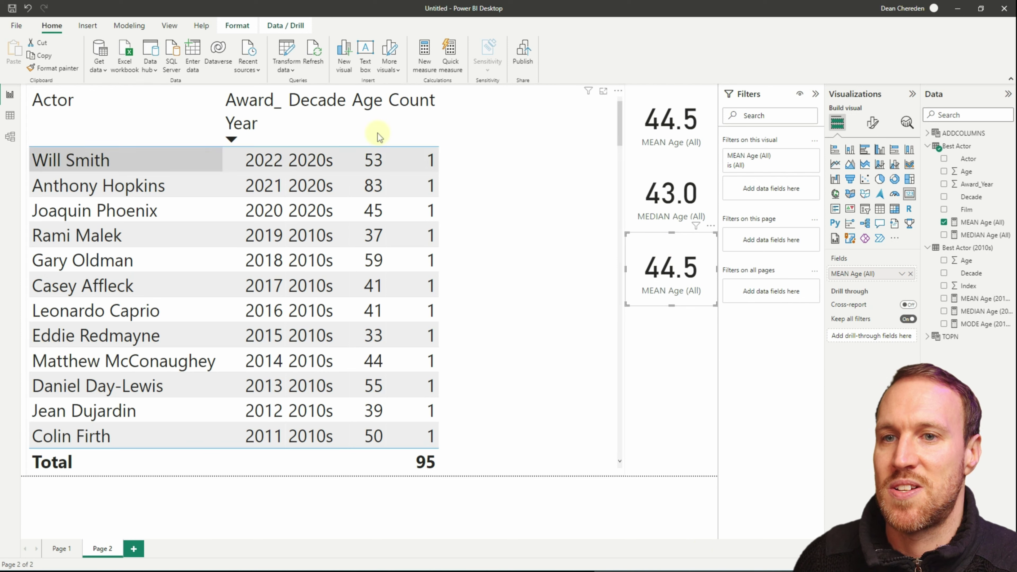
{"action": "left_click", "coordinate": [970, 324]}
{"action": "right_click", "coordinate": [961, 146]}
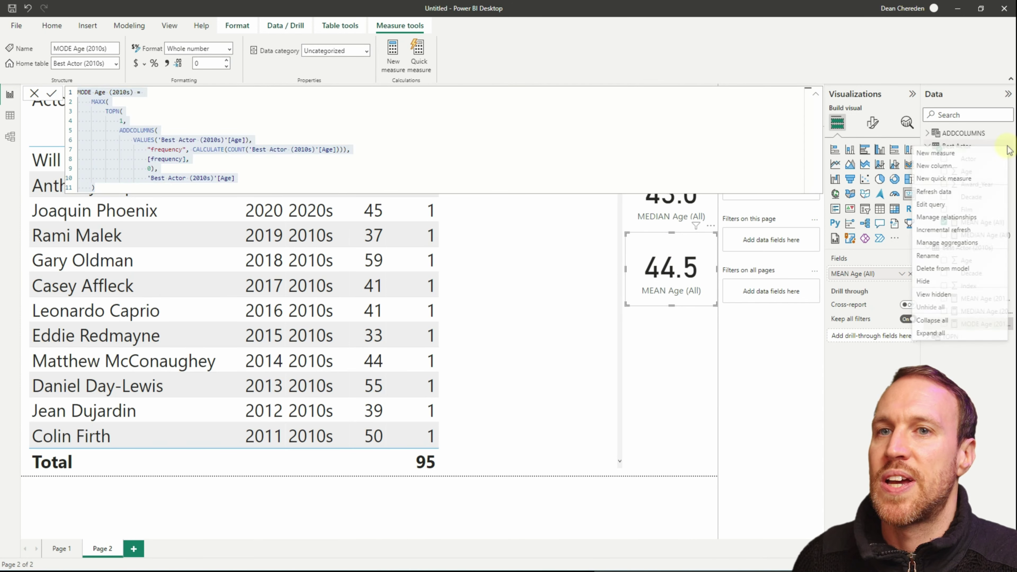
{"action": "left_click", "coordinate": [961, 153]}
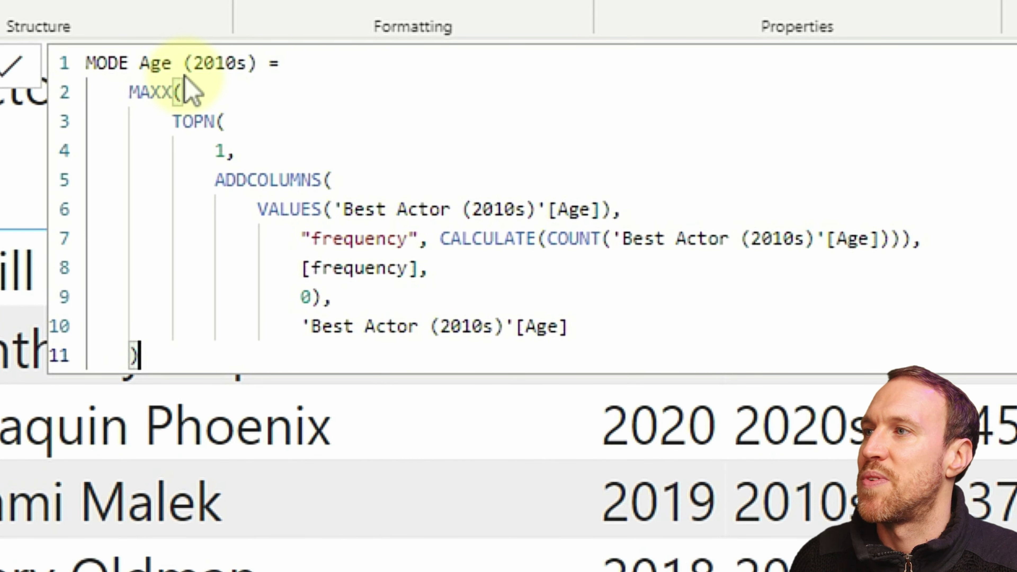
{"action": "left_click_drag", "start_coordinate": [247, 60], "coordinate": [193, 49]}
{"action": "type", "text": "All"}
{"action": "left_click", "coordinate": [137, 62]}
{"action": "type", "text": "MAX"}
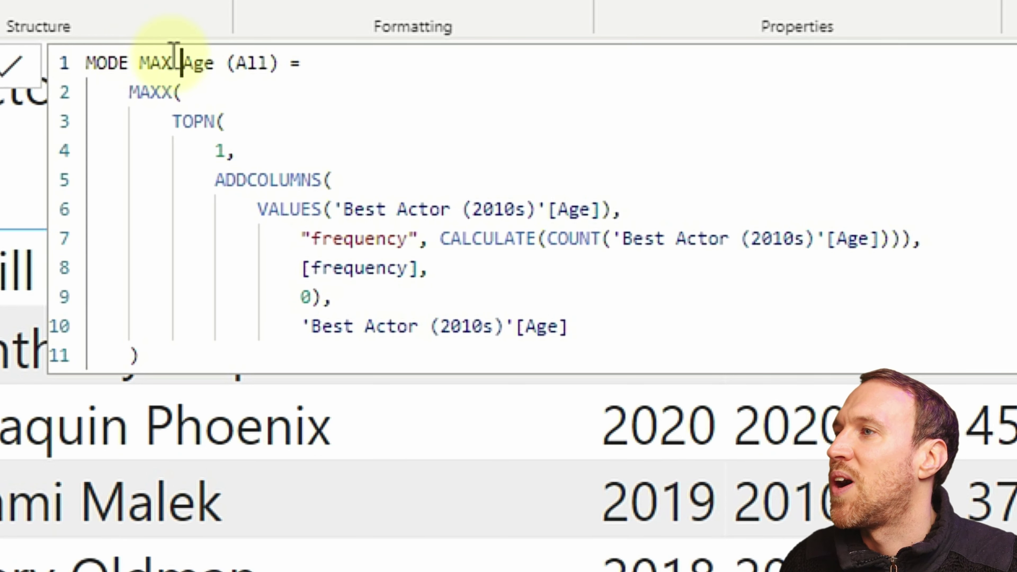
- Change all three 'Best Actor (2010s)'[Age] references in the MODE MAX Age (All) formula to 'Best Actor'[Age]
{"action": "left_click_drag", "start_coordinate": [551, 209], "coordinate": [447, 209]}
{"action": "key", "text": "BackSpace"}
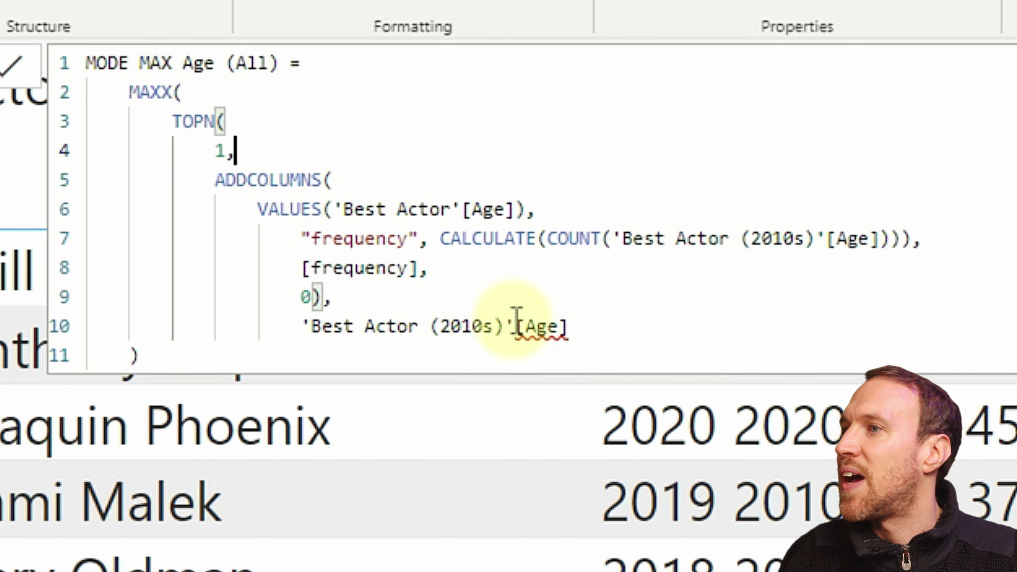
{"action": "left_click_drag", "start_coordinate": [504, 322], "coordinate": [420, 326]}
{"action": "key", "text": "BackSpace"}
{"action": "left_click_drag", "start_coordinate": [809, 234], "coordinate": [737, 236]}
{"action": "key", "text": "BackSpace"}
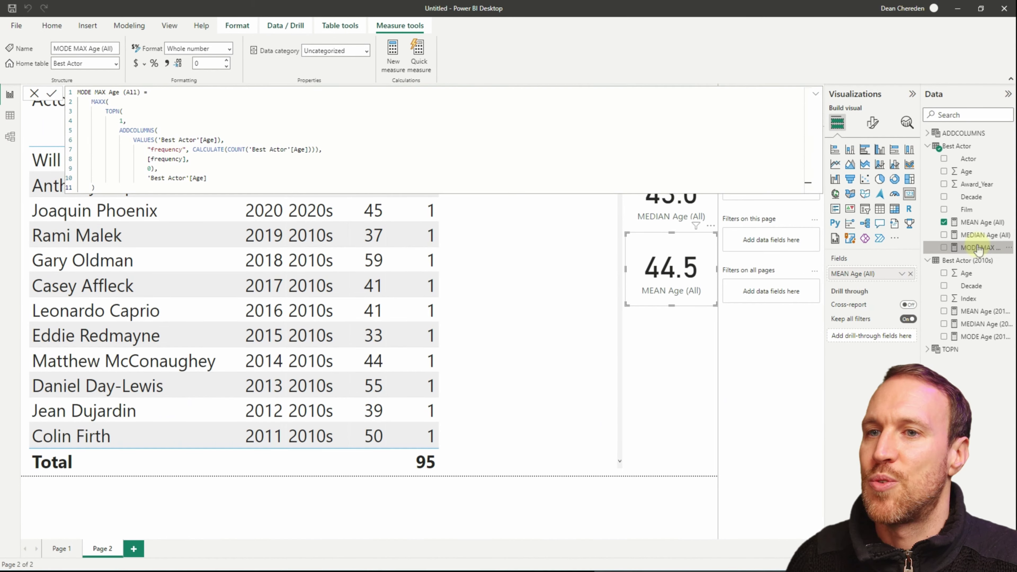
- Show MODE MAX Age (All) in the third card instead of MEAN Age (All)
{"action": "left_click_drag", "start_coordinate": [977, 248], "coordinate": [874, 273]}
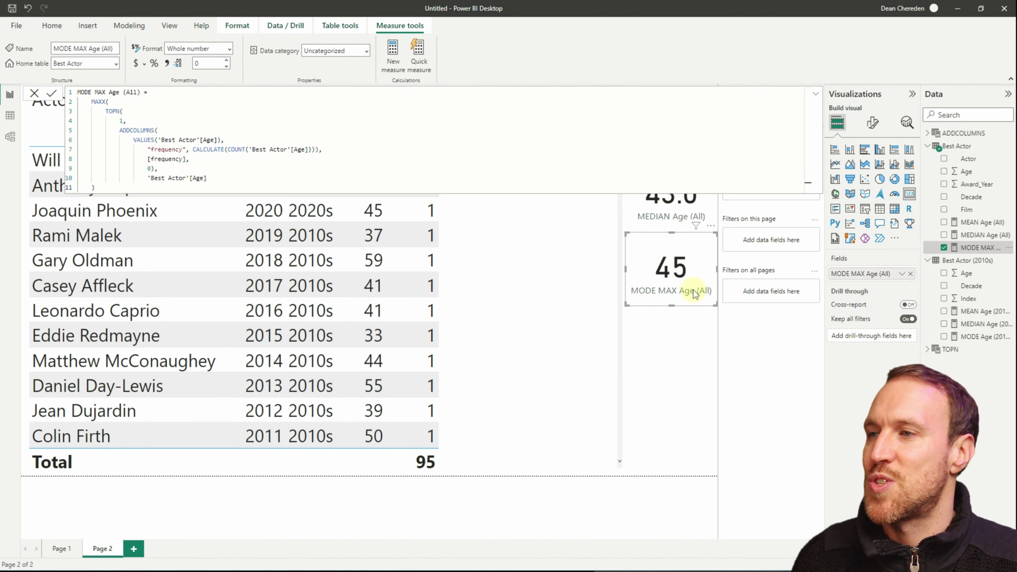
{"action": "left_click", "coordinate": [506, 254]}
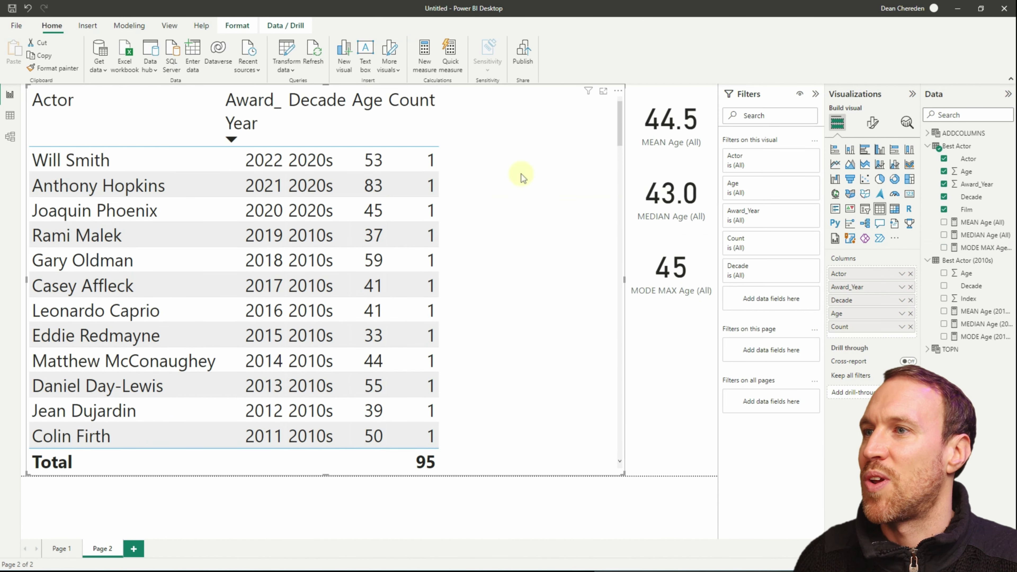
{"action": "left_click", "coordinate": [673, 304]}
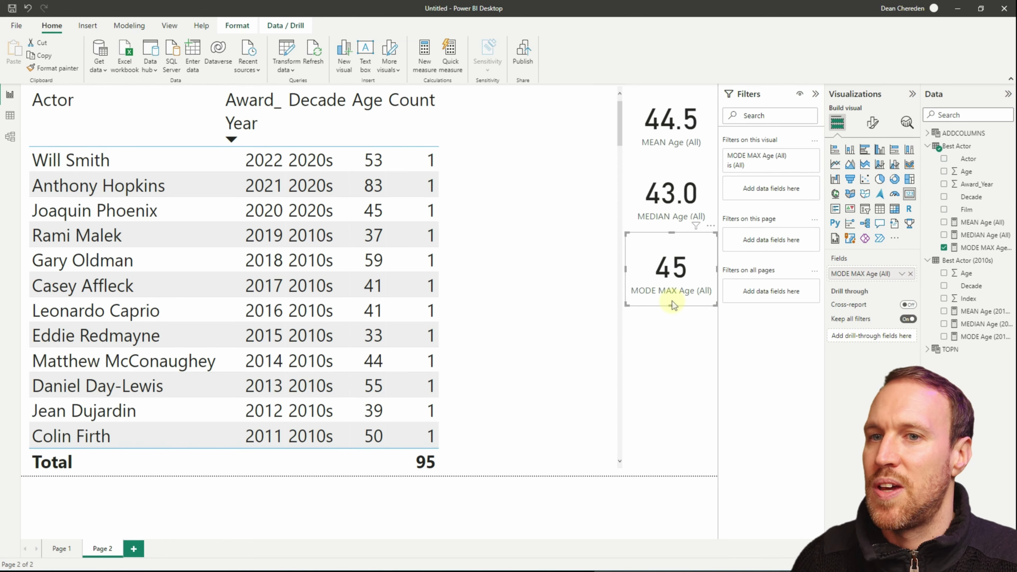
- Start a new measure in the Best Actor table from the MODE MAX Age (All) formula and name it MODE MIN Age (All)
{"action": "left_click", "coordinate": [983, 249]}
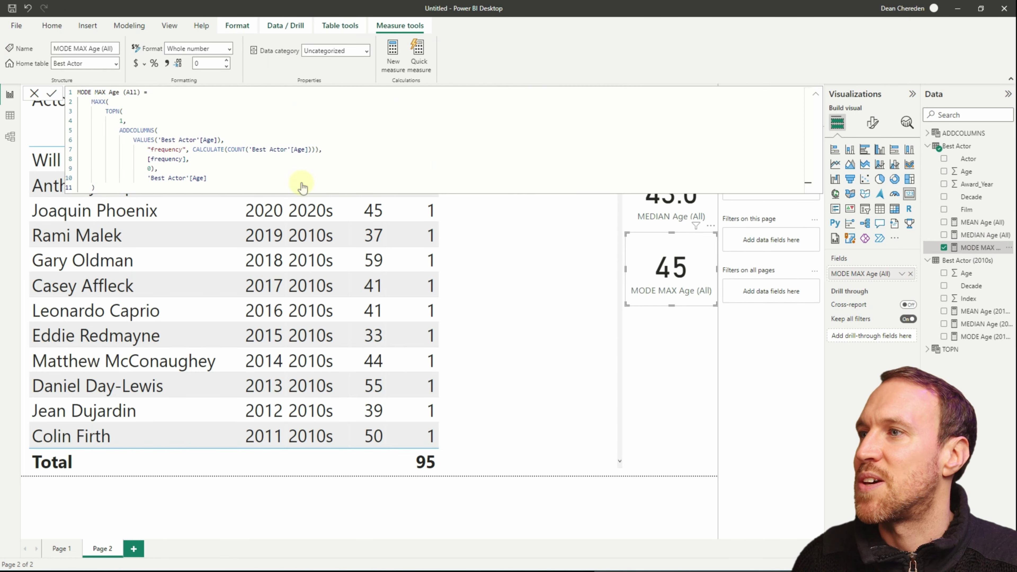
{"action": "left_click", "coordinate": [262, 190]}
{"action": "key", "text": "ctrl+a"}
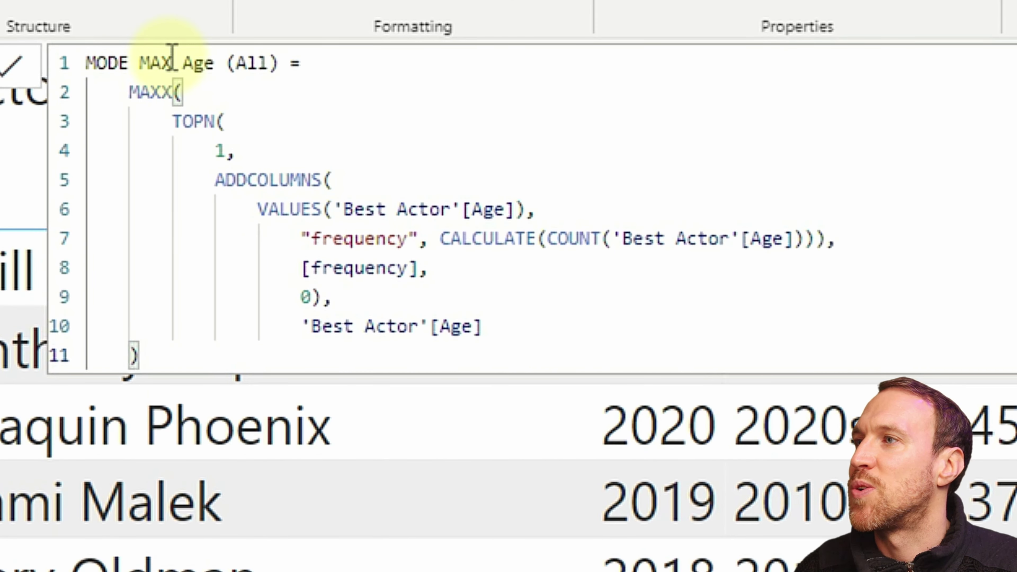
{"action": "left_click", "coordinate": [100, 92]}
{"action": "type", "text": "IN"}
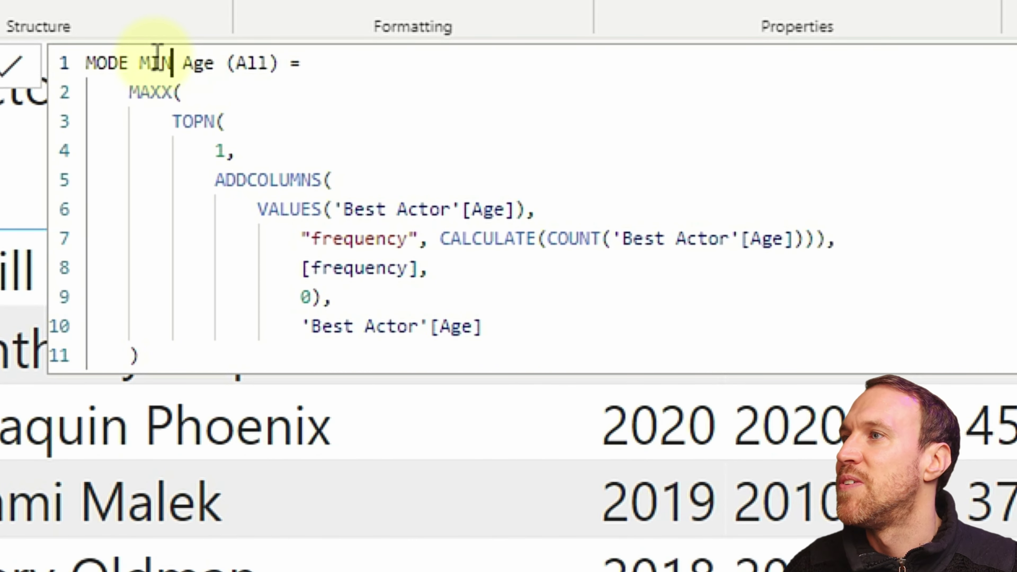
- Replace MAXX with MINX in the MODE MIN Age (All) formula and commit the measure
{"action": "left_click", "coordinate": [161, 92]}
{"action": "key", "text": "BackSpace"}
{"action": "key", "text": "BackSpace"}
{"action": "key", "text": "BackSpace"}
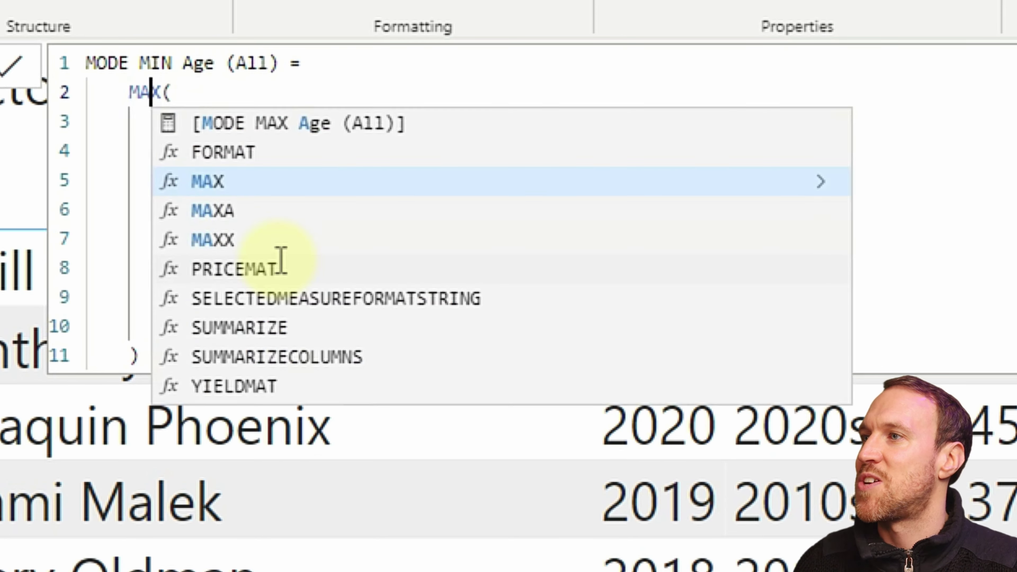
{"action": "type", "text": "MIN"}
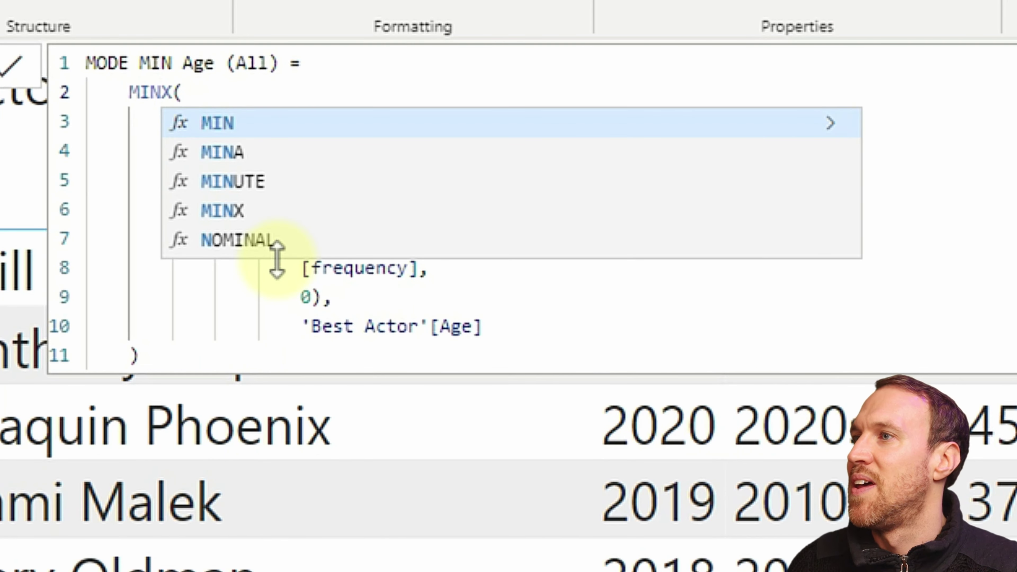
{"action": "left_click", "coordinate": [232, 364]}
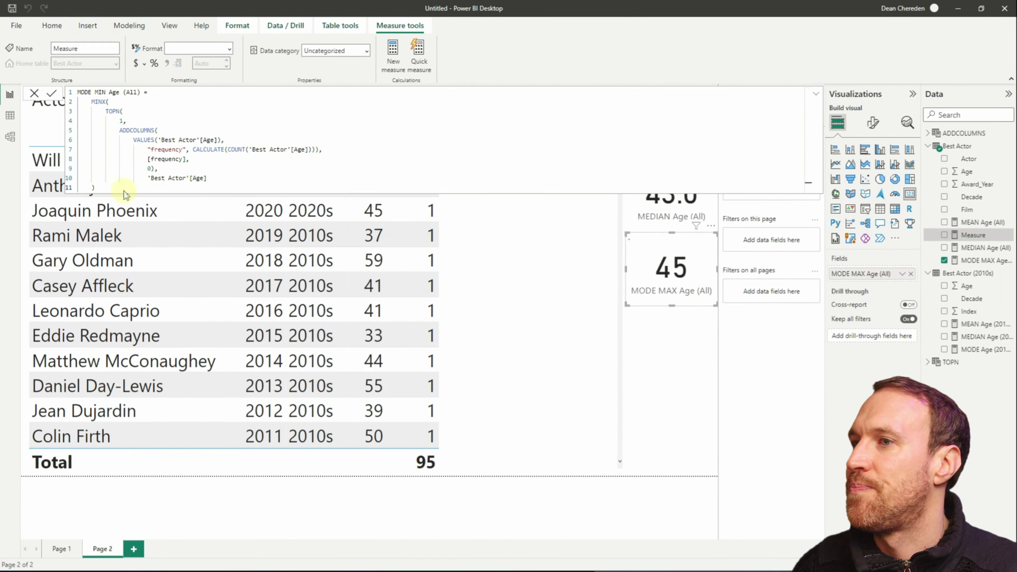
{"action": "left_click", "coordinate": [669, 341]}
- Duplicate the MODE MAX Age (All) card below the original and make the copy show MODE MIN Age (All)
{"action": "left_click", "coordinate": [675, 281]}
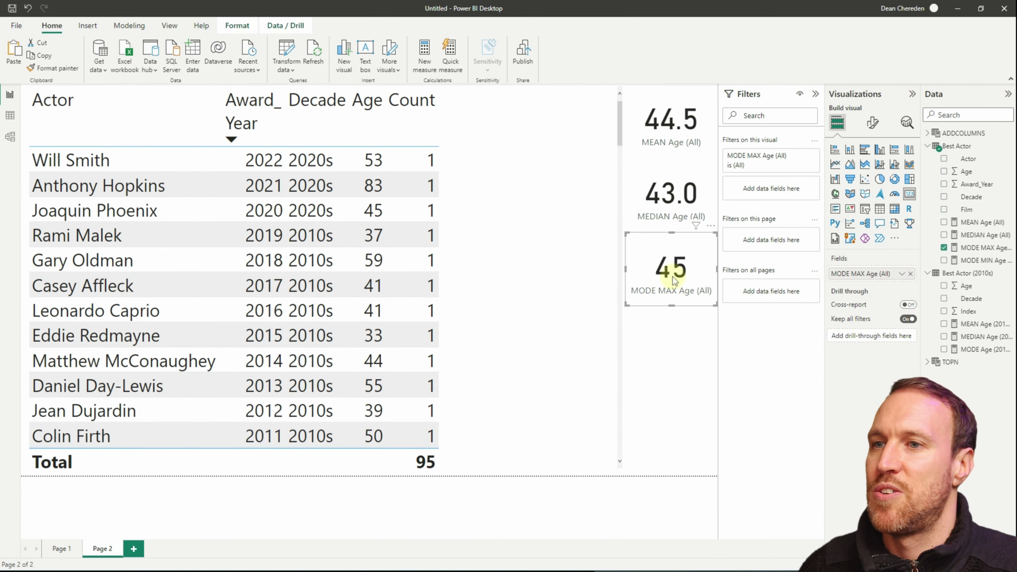
{"action": "key", "text": "ctrl+c"}
{"action": "key", "text": "ctrl+v"}
{"action": "left_click_drag", "start_coordinate": [977, 262], "coordinate": [884, 273]}
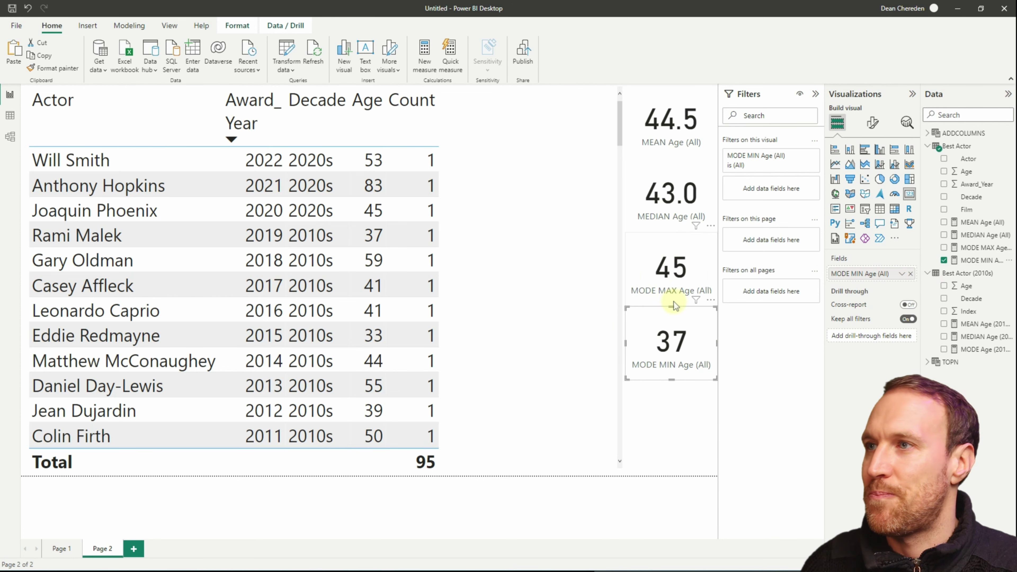
- Create a calculated table named TOPN All from the TOPN expression of MODE MAX Age (All) and check its rows in the data view
{"action": "left_click", "coordinate": [973, 247]}
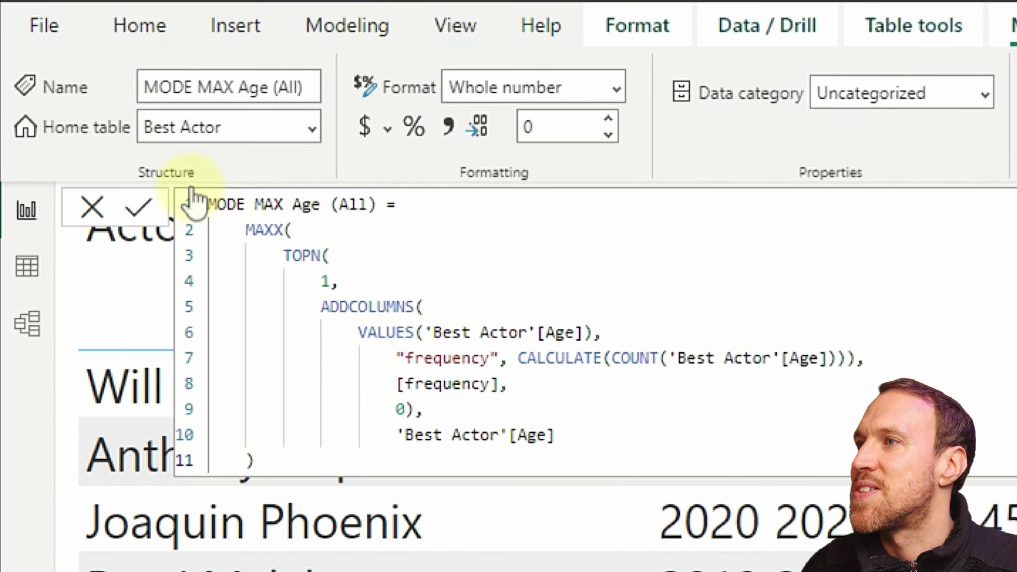
{"action": "left_click_drag", "start_coordinate": [300, 256], "coordinate": [417, 410]}
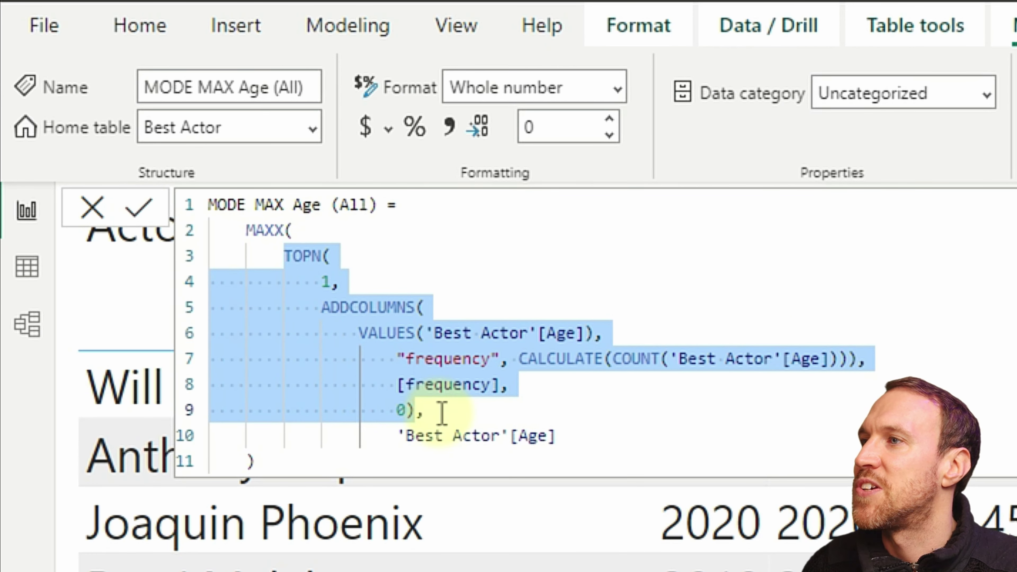
{"action": "left_click", "coordinate": [369, 28]}
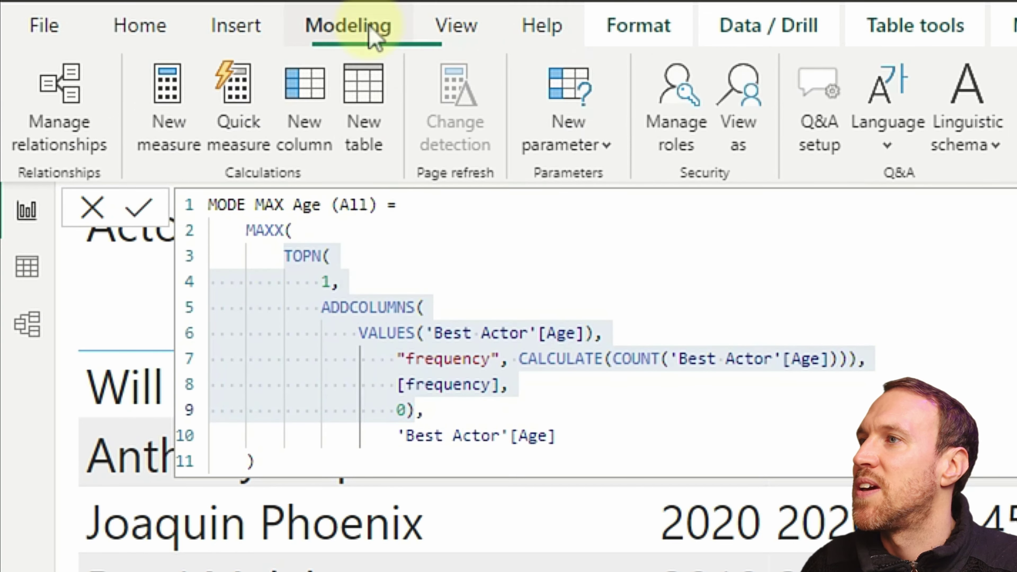
{"action": "left_click", "coordinate": [370, 87]}
{"action": "key", "text": "ctrl+v"}
{"action": "left_click_drag", "start_coordinate": [248, 205], "coordinate": [144, 206]}
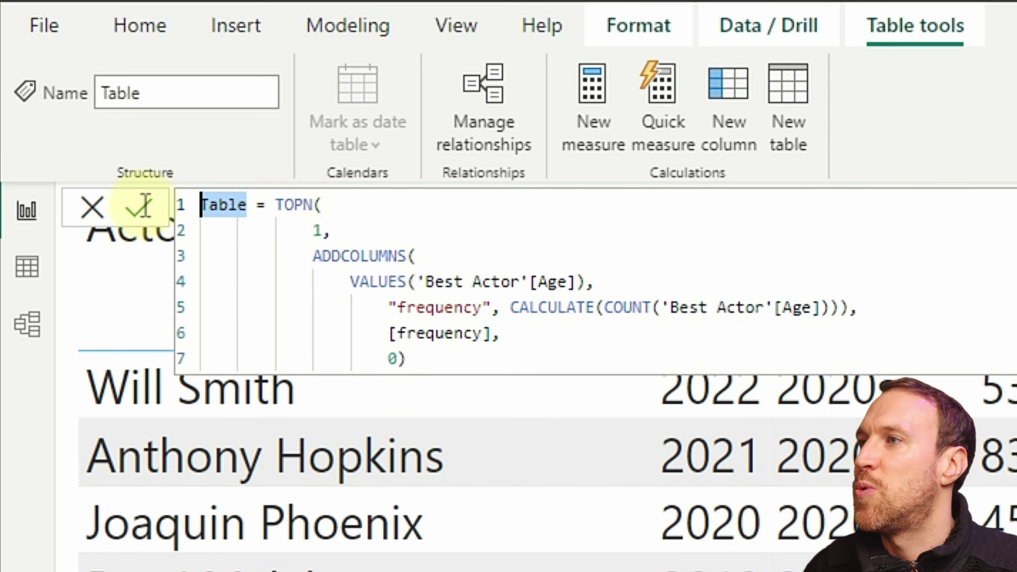
{"action": "type", "text": "TOPN All"}
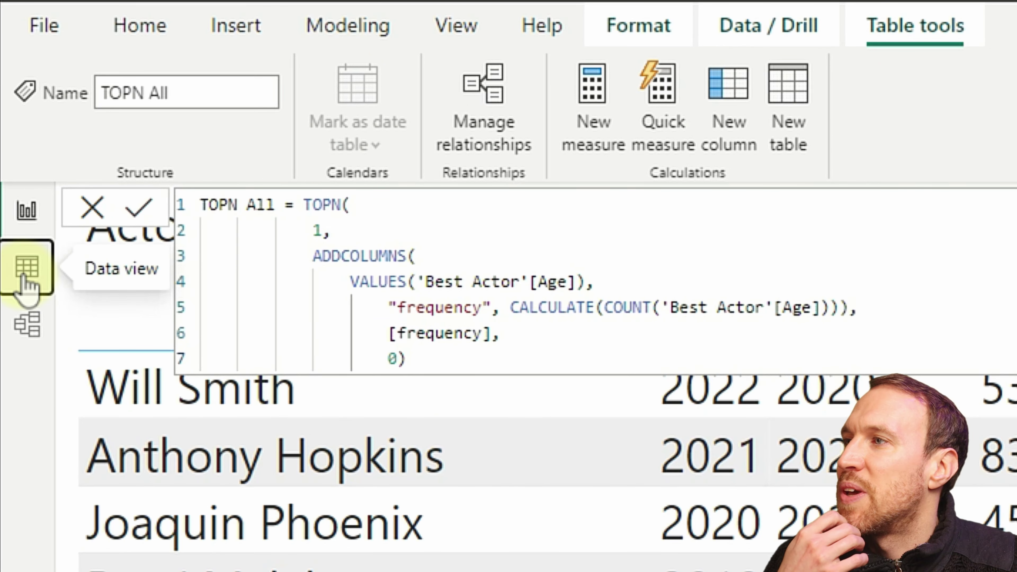
{"action": "left_click", "coordinate": [27, 276]}
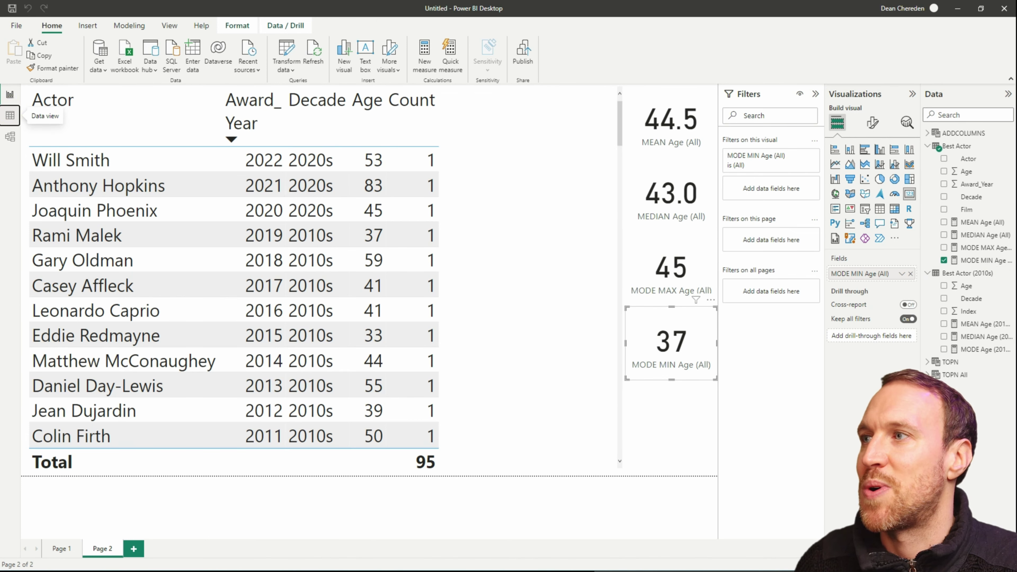
{"action": "left_click", "coordinate": [10, 114]}
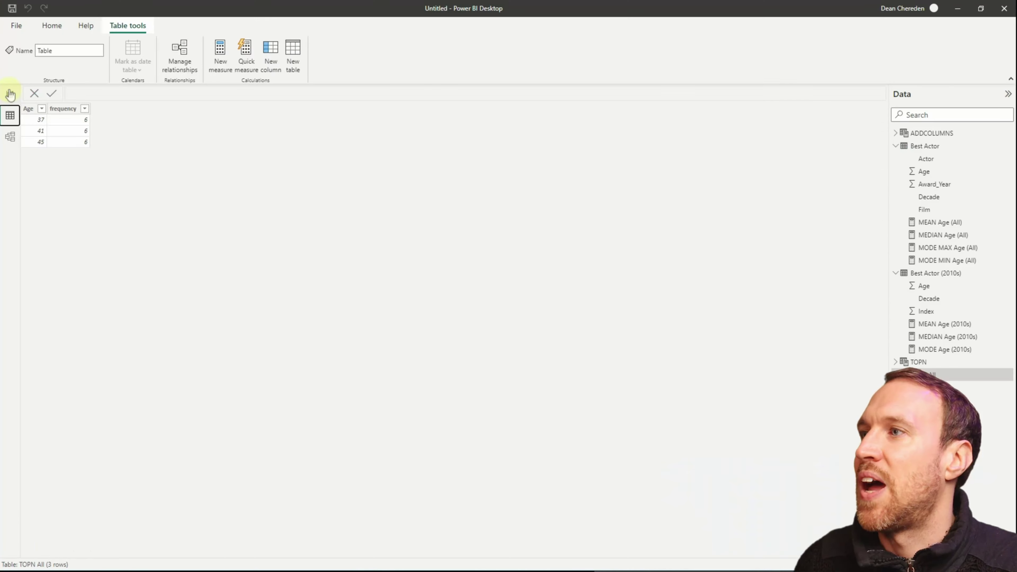
{"action": "left_click", "coordinate": [10, 94]}
- Add MEAN Age (All), MEDIAN Age (All), MODE MAX Age (All) and MODE MIN Age (All) as columns to the actor table on Page 2
{"action": "left_click", "coordinate": [568, 252]}
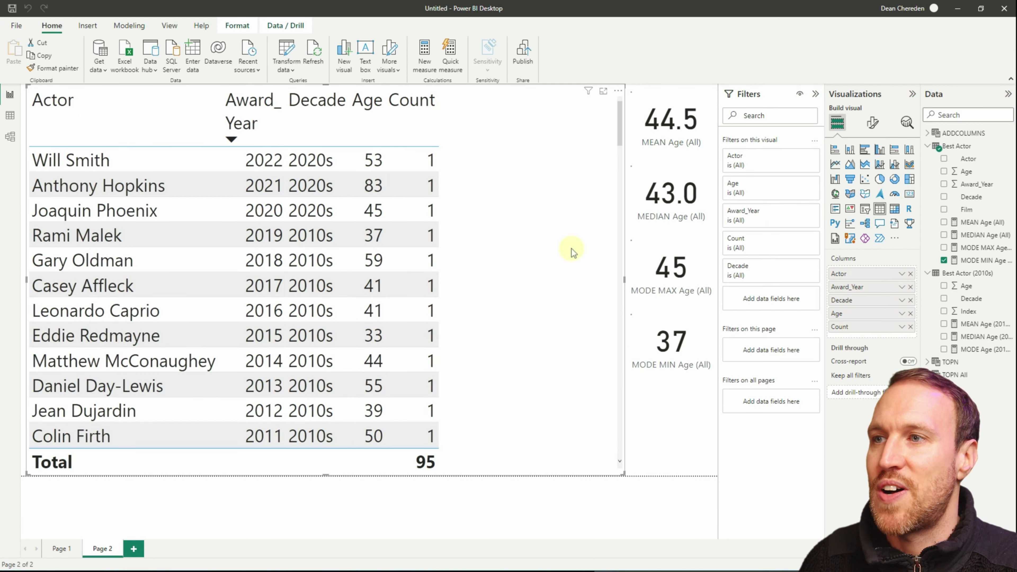
{"action": "left_click", "coordinate": [943, 222]}
{"action": "left_click", "coordinate": [943, 235]}
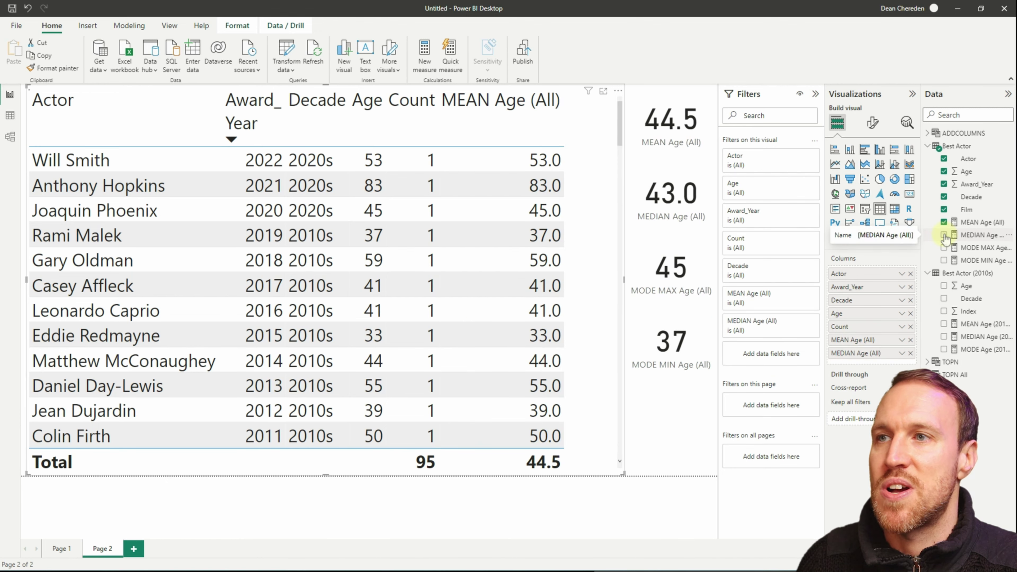
{"action": "left_click", "coordinate": [943, 247]}
{"action": "left_click", "coordinate": [943, 260]}
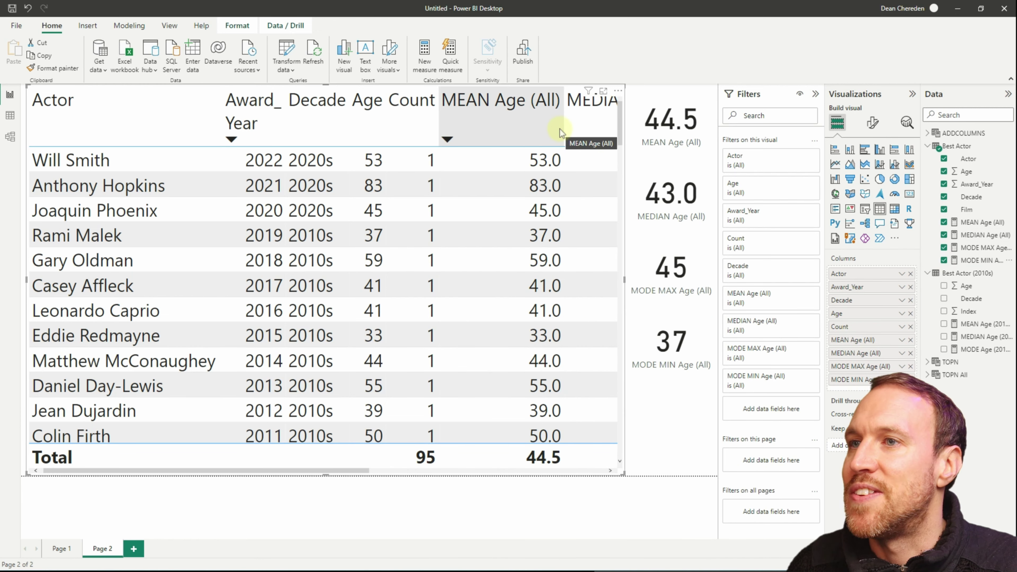
- Narrow the actor table's columns so all four age measures fit, and shorten the table from below to free space underneath
{"action": "left_click_drag", "start_coordinate": [563, 129], "coordinate": [493, 128]}
{"action": "left_click_drag", "start_coordinate": [343, 470], "coordinate": [577, 466]}
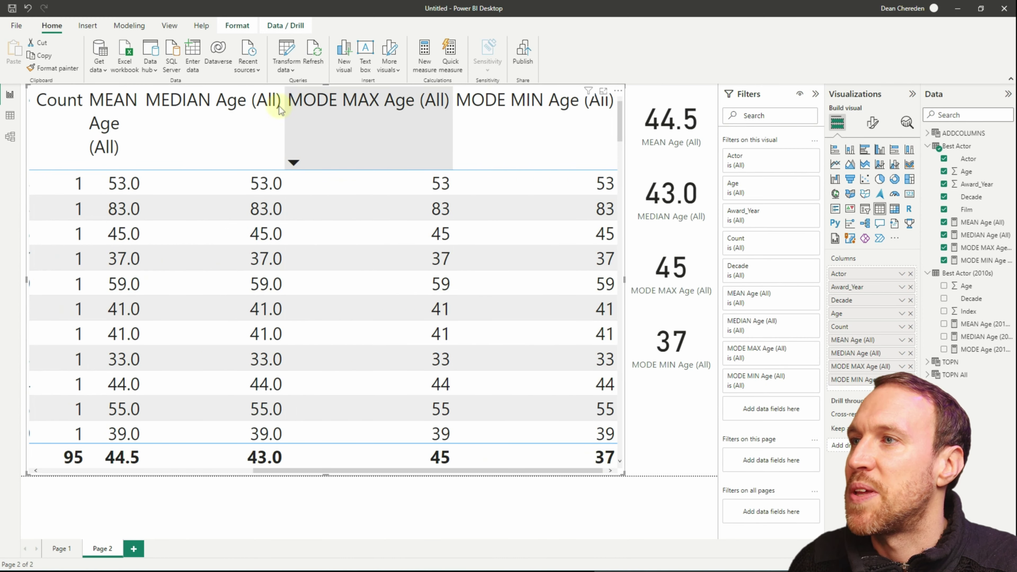
{"action": "double_click", "coordinate": [283, 135]}
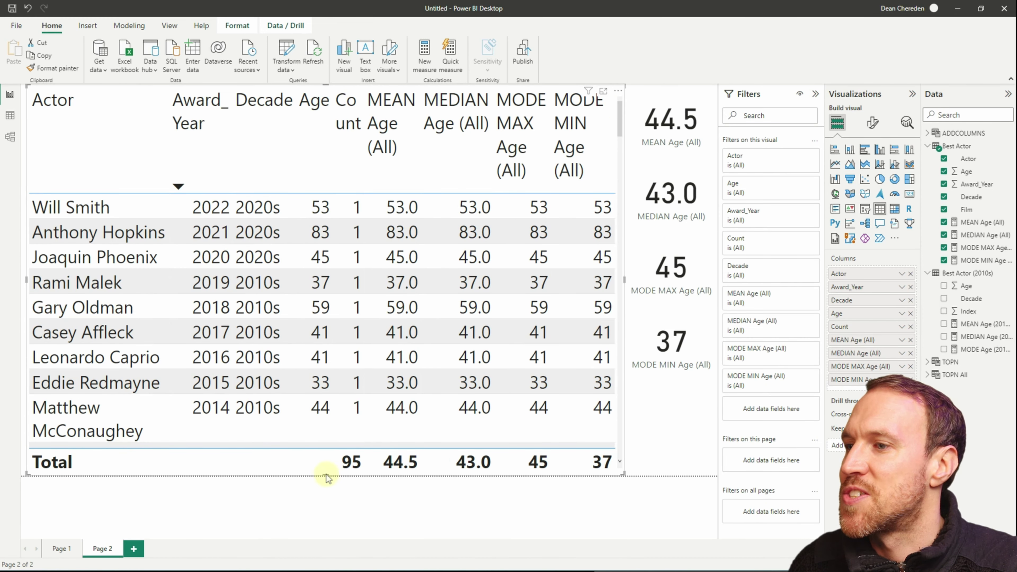
{"action": "left_click_drag", "start_coordinate": [326, 476], "coordinate": [328, 325]}
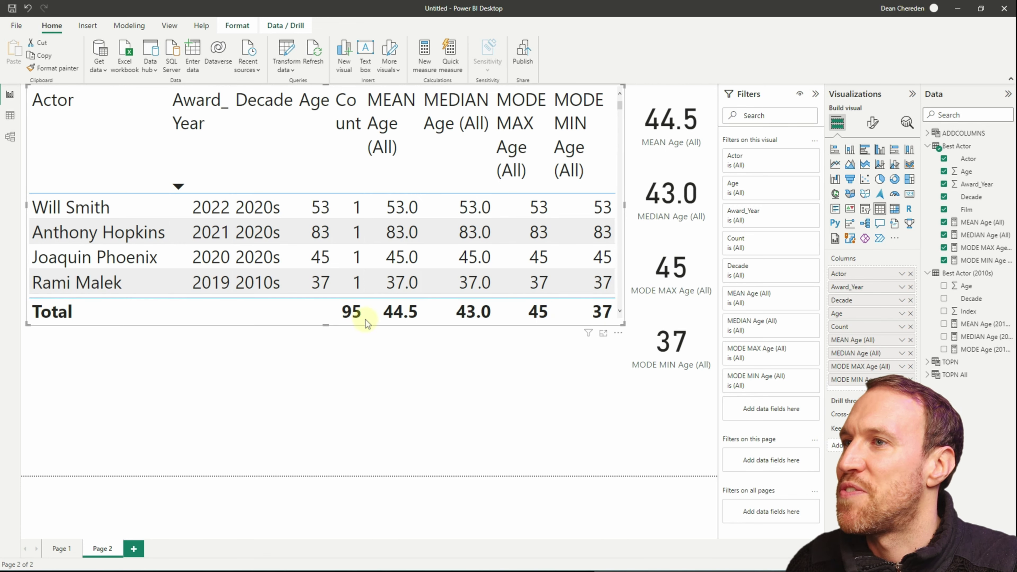
- Duplicate the actor table, and in the upper of the two tables remove Actor and Award_Year and move Count ahead of Age
{"action": "key", "text": "ctrl+c"}
{"action": "key", "text": "ctrl+v"}
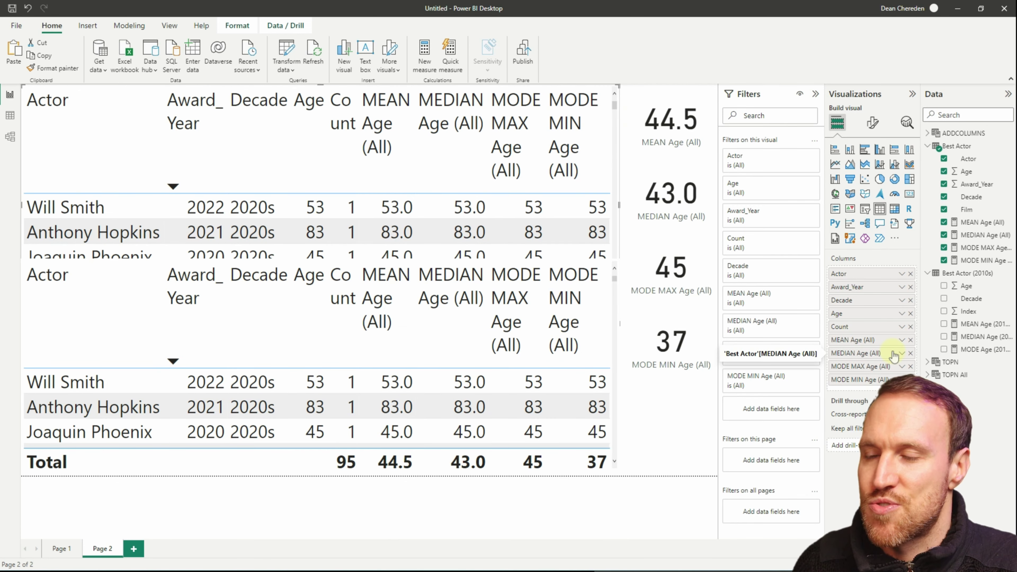
{"action": "left_click", "coordinate": [910, 275]}
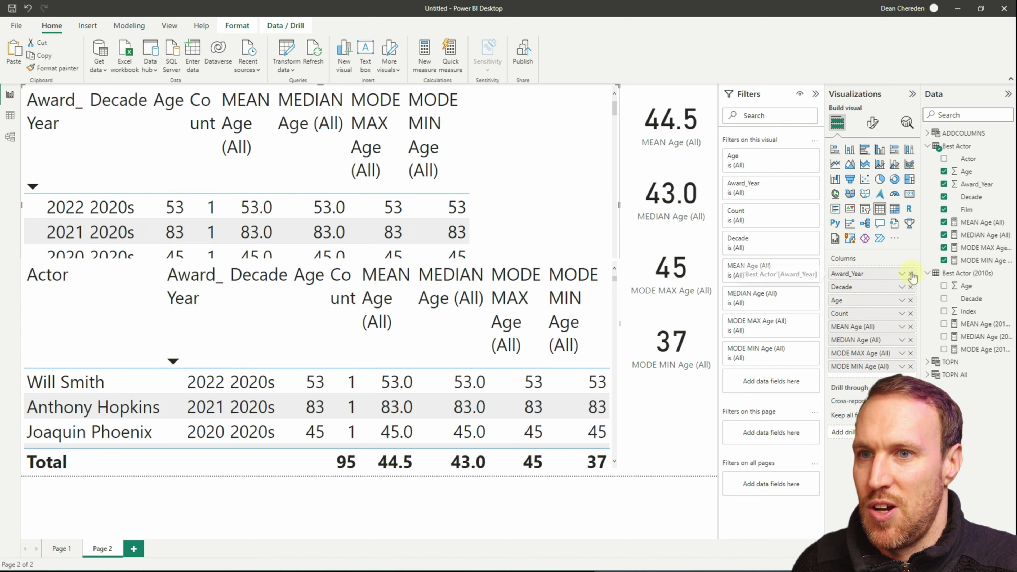
{"action": "left_click", "coordinate": [911, 274]}
{"action": "left_click_drag", "start_coordinate": [852, 301], "coordinate": [855, 289]}
- Remove Award_Year, Decade and Age from the lower table so it summarises the measures per actor
{"action": "left_click", "coordinate": [615, 376]}
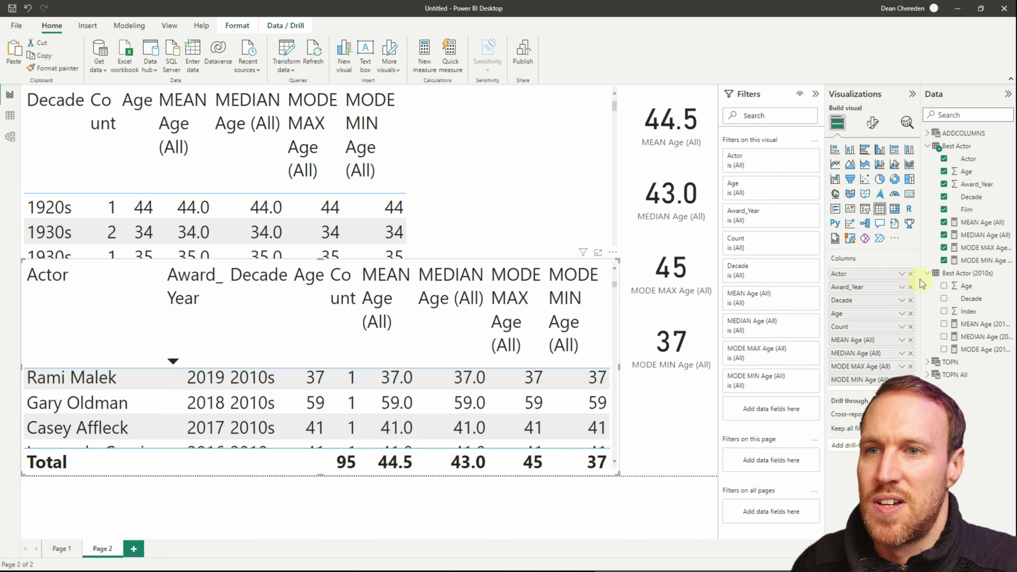
{"action": "left_click", "coordinate": [910, 287]}
{"action": "left_click", "coordinate": [911, 287]}
{"action": "left_click", "coordinate": [911, 288]}
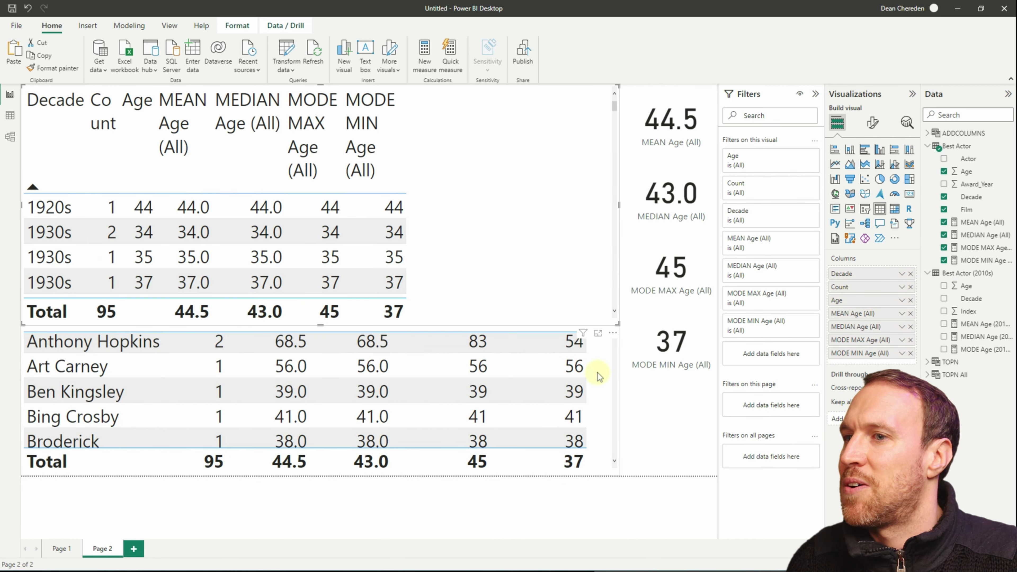
- Sort the per-actor table by Count in descending order and shorten it from above to uncover more of the decade table
{"action": "scroll", "coordinate": [71, 328], "scroll_direction": "up", "scroll_amount": 1}
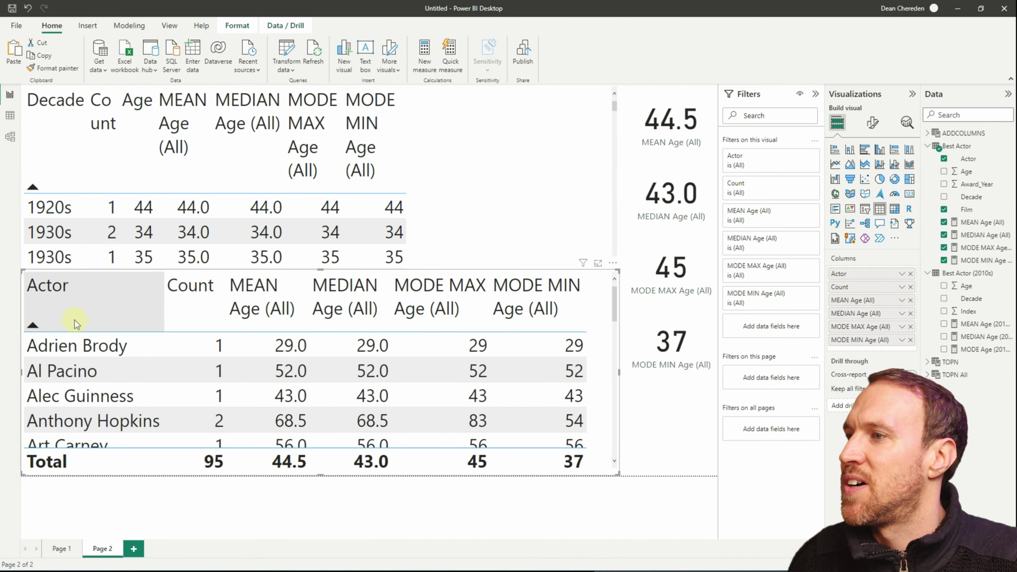
{"action": "left_click", "coordinate": [216, 300]}
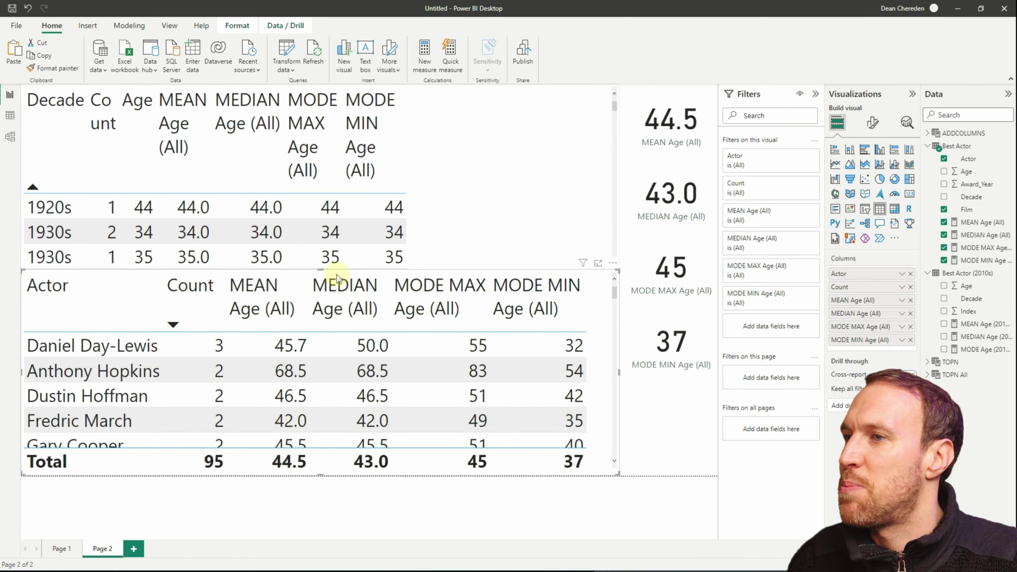
{"action": "left_click_drag", "start_coordinate": [320, 270], "coordinate": [321, 312]}
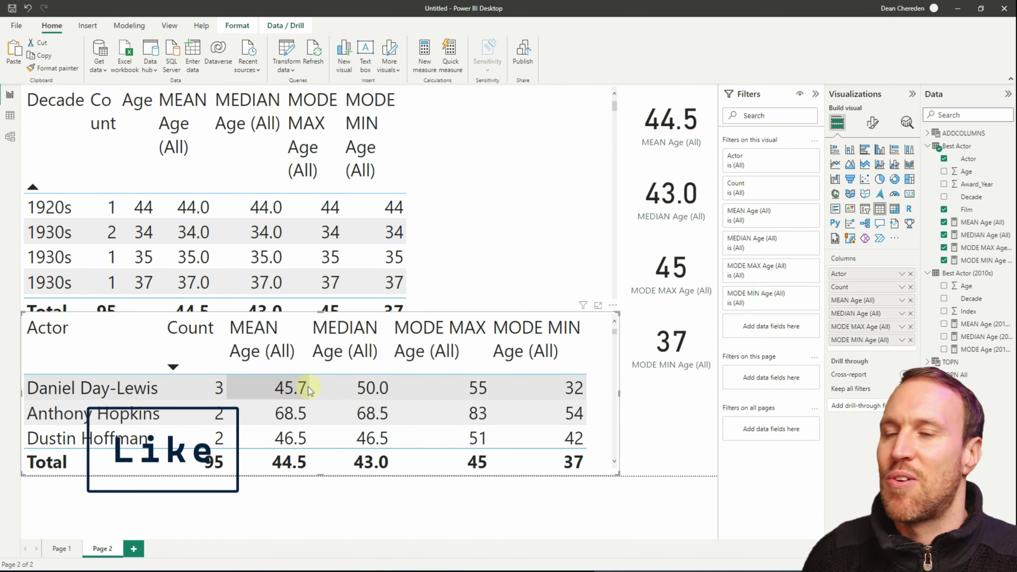